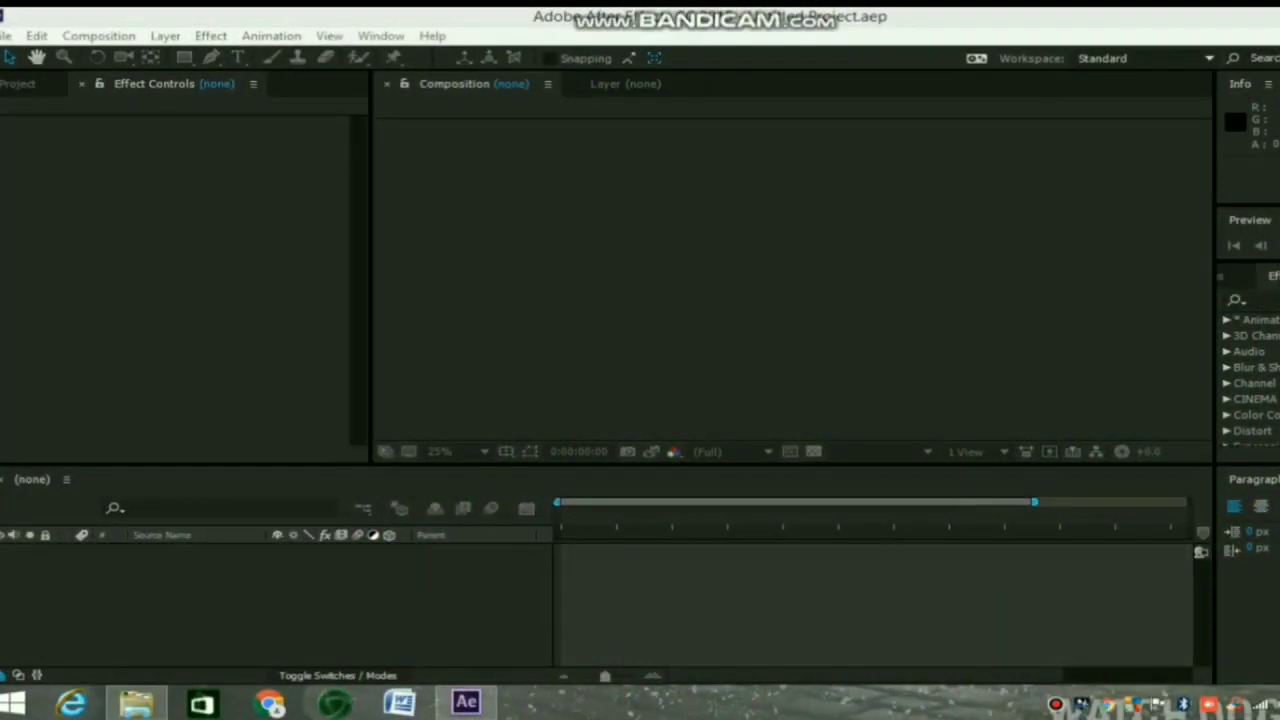
Import the video VID_20210710_155614 from New folder on Local Disk (D:) as footage
left_click(7, 35)
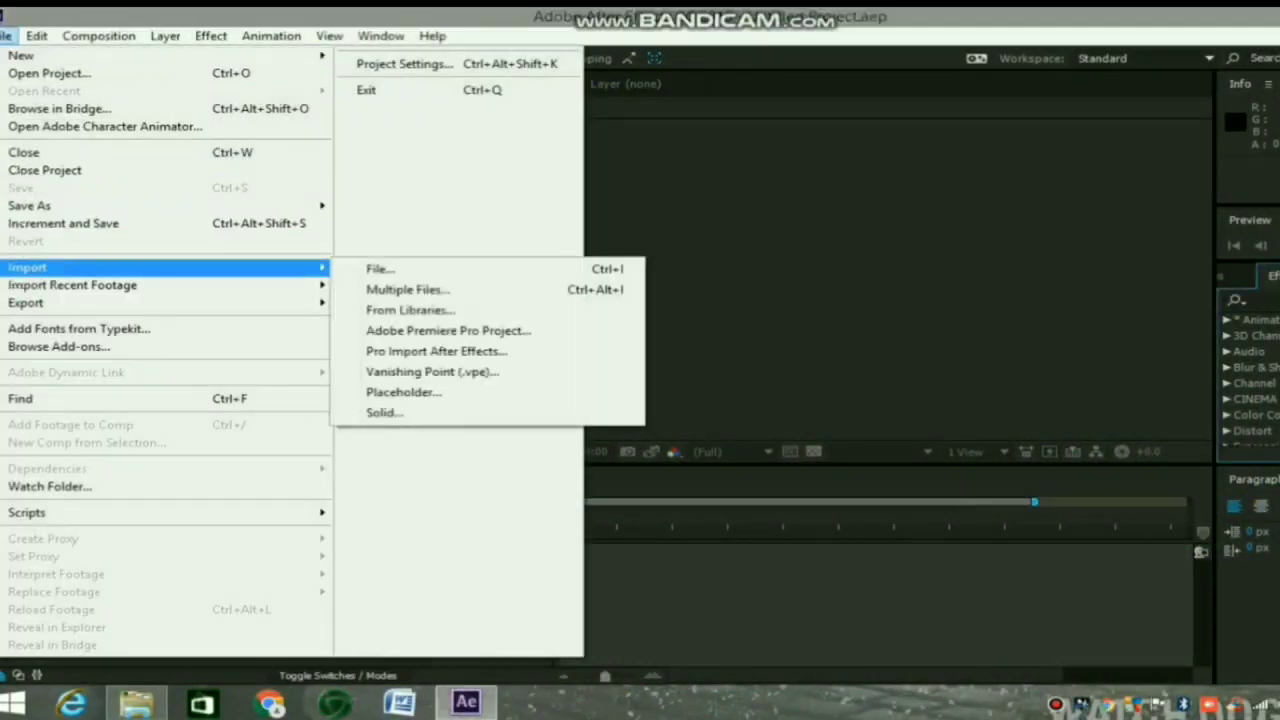
mouse_move(160, 267)
left_click(385, 269)
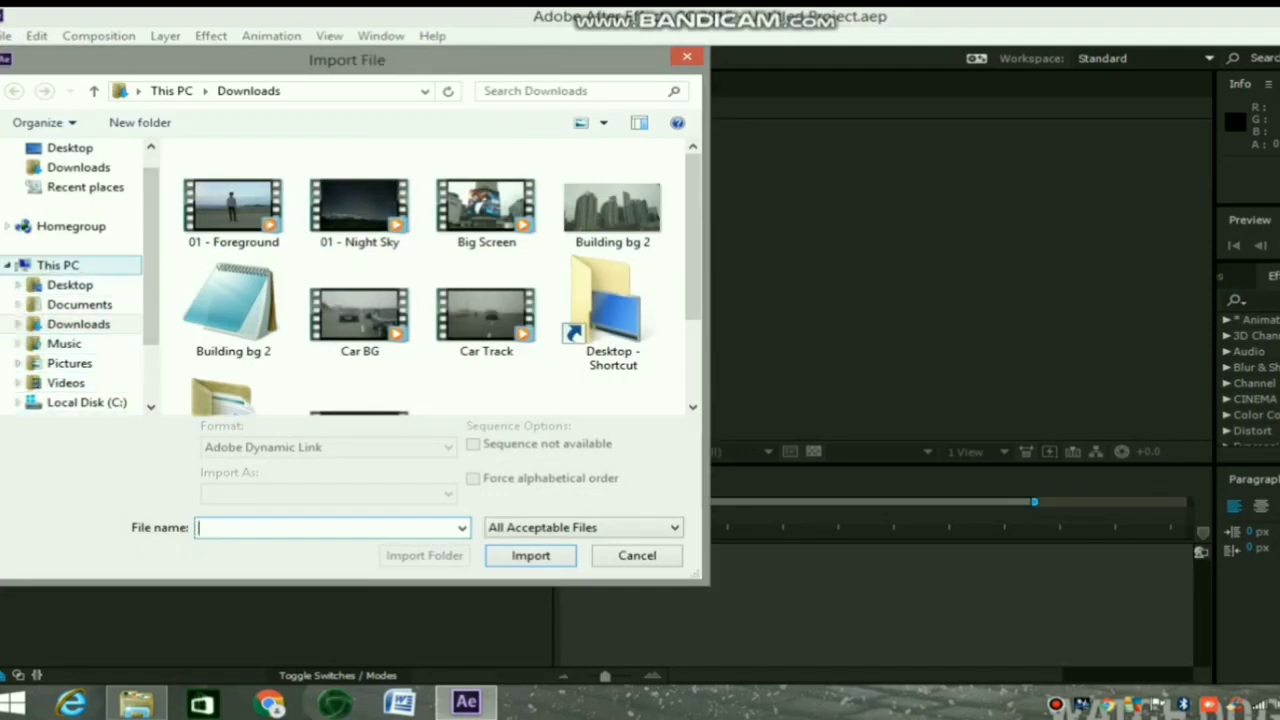
scroll(80, 300, "down", 1)
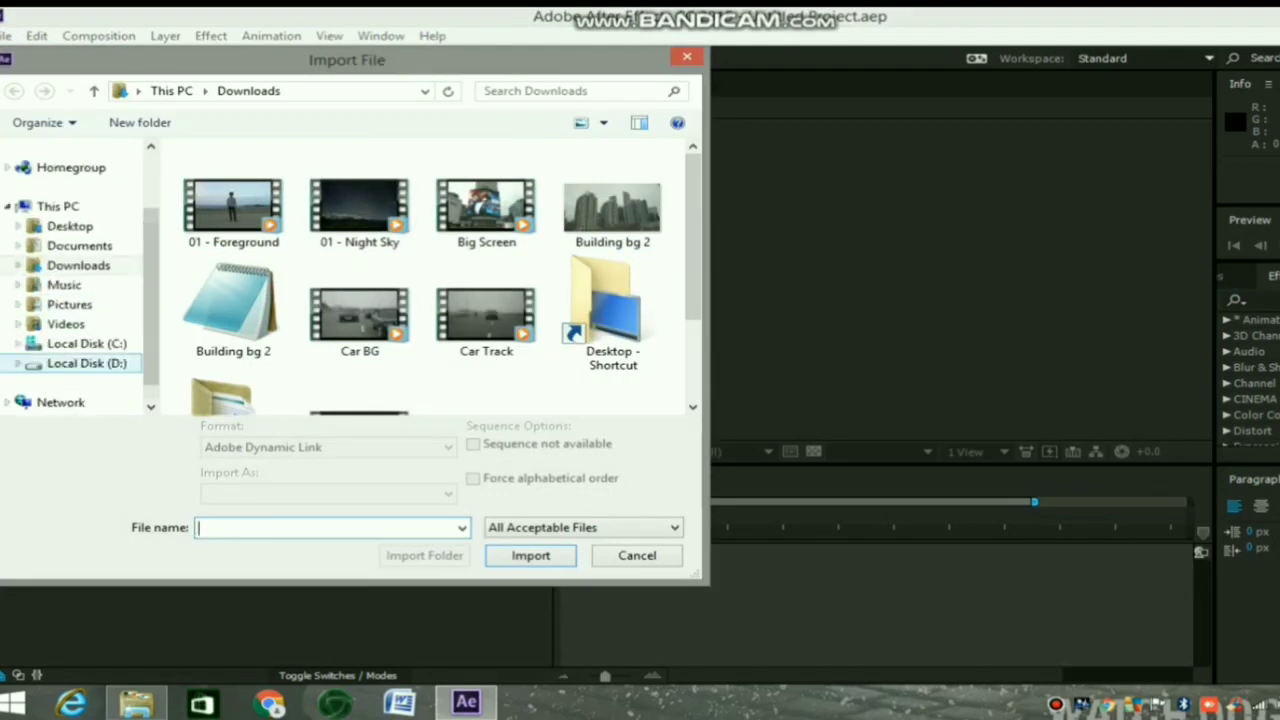
left_click(86, 363)
double_click(234, 333)
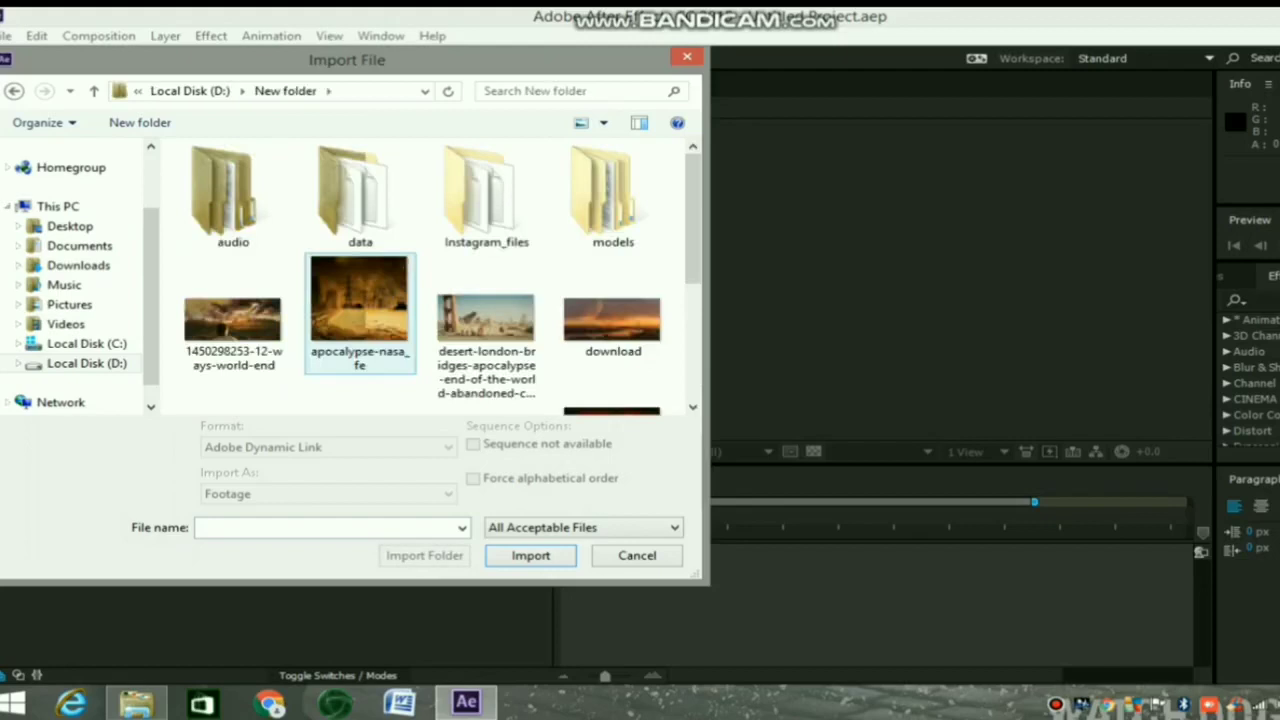
scroll(480, 290, "down", 3)
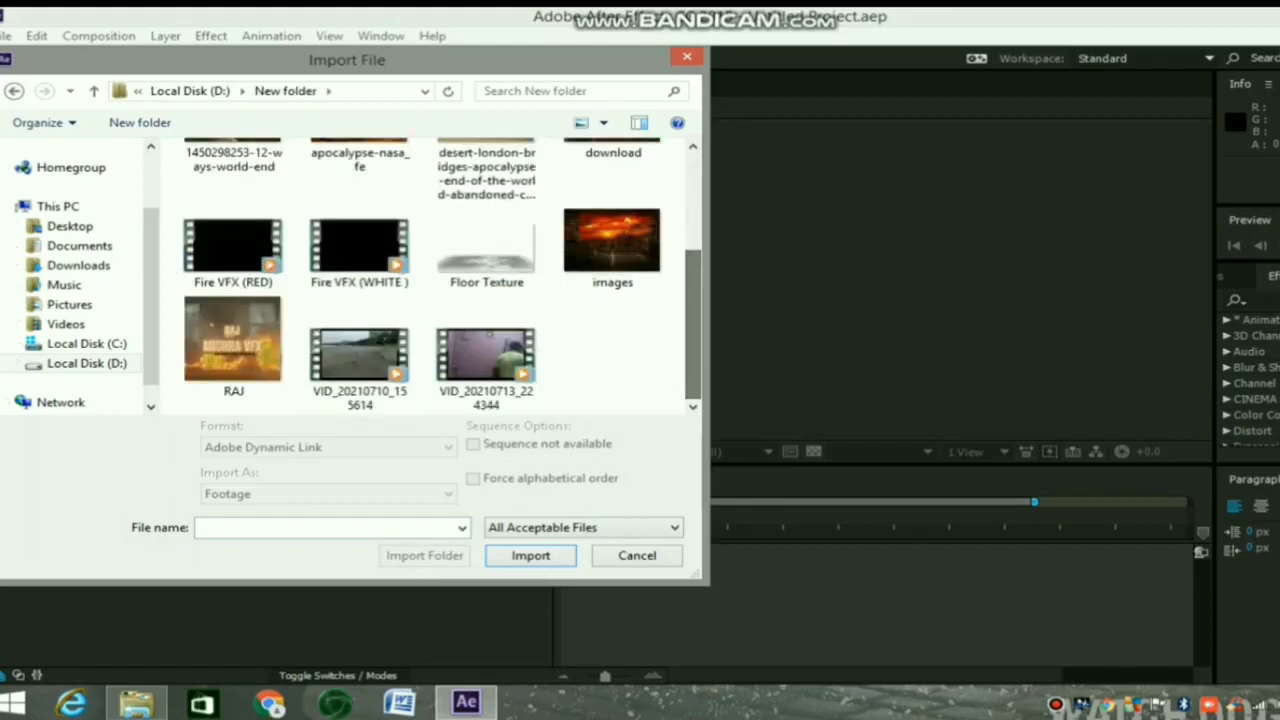
left_click(360, 354)
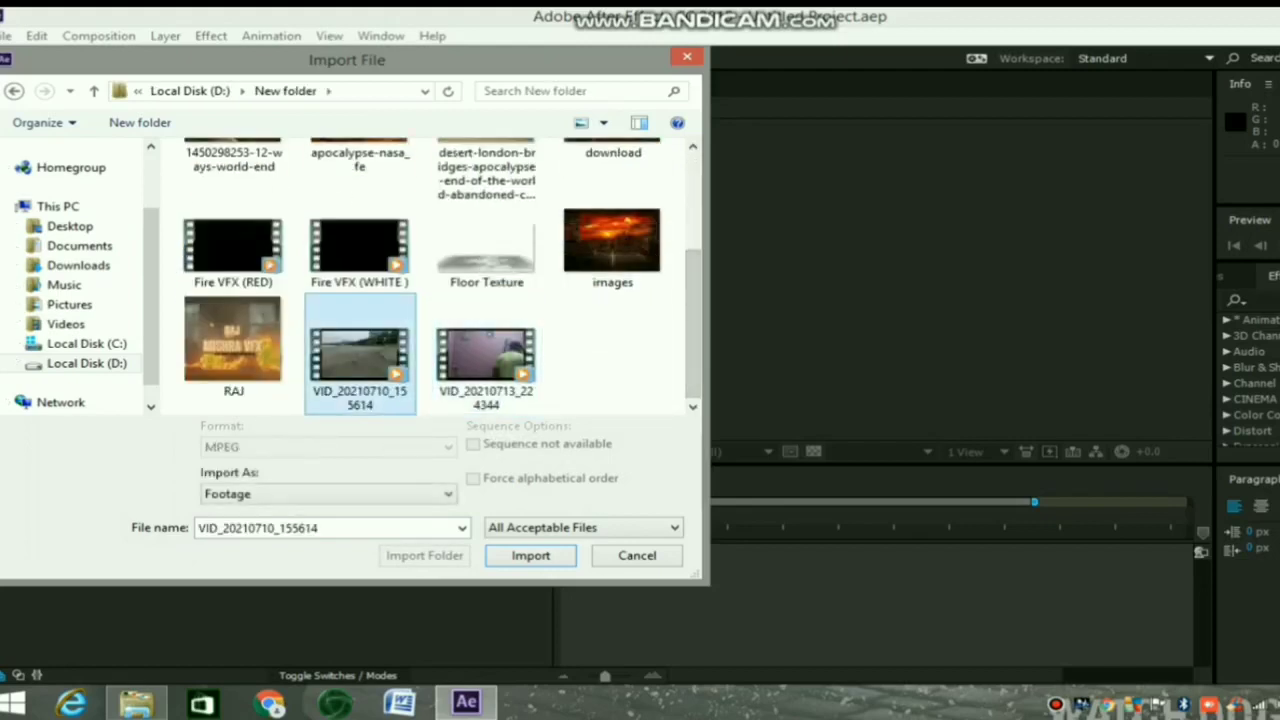
left_click(530, 555)
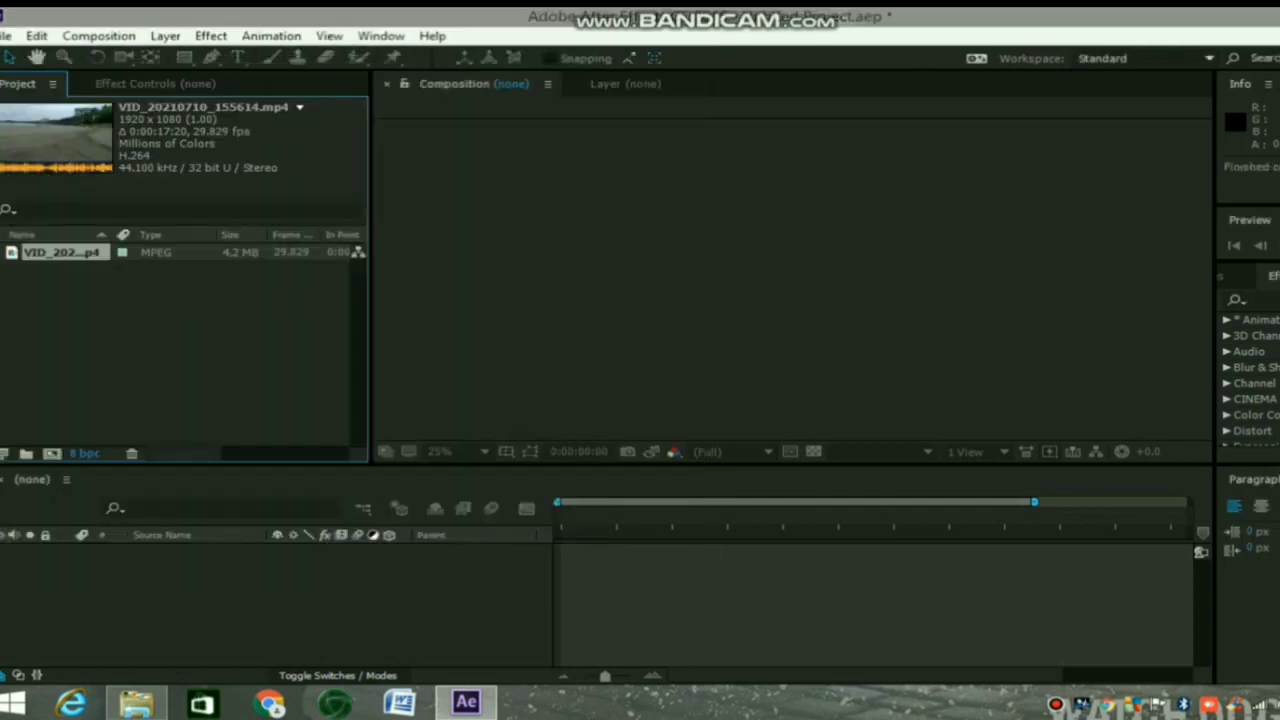
Create a composition from the imported beach video and preview its playback
left_click_drag(60, 252, 136, 552)
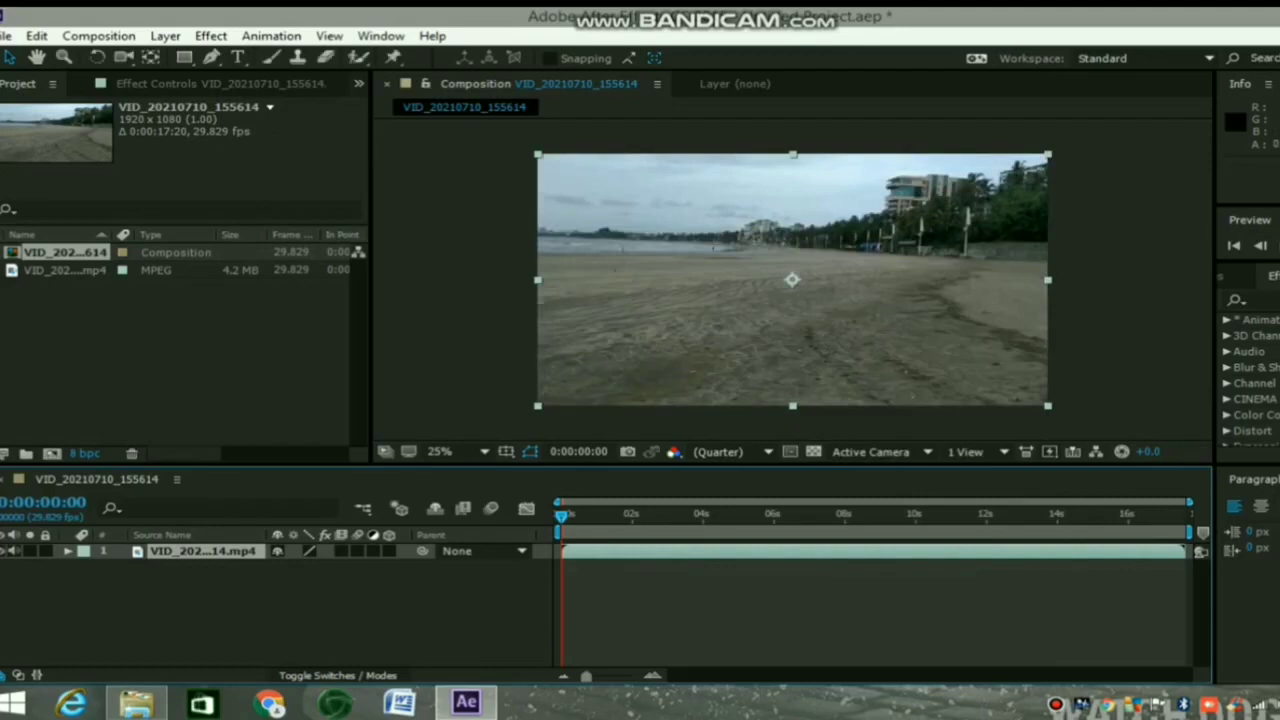
key("space")
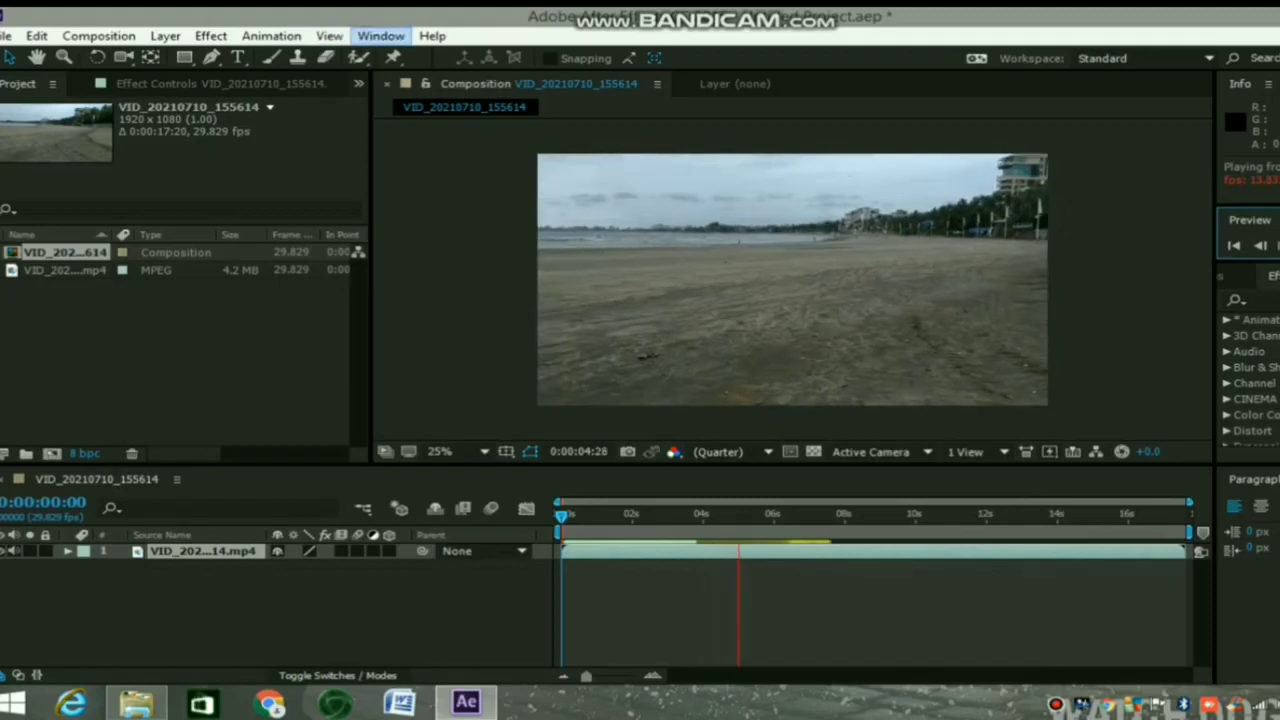
Show the Tracker controls, and shorten the work area and the video layer to end at about 12 seconds
left_click(381, 36)
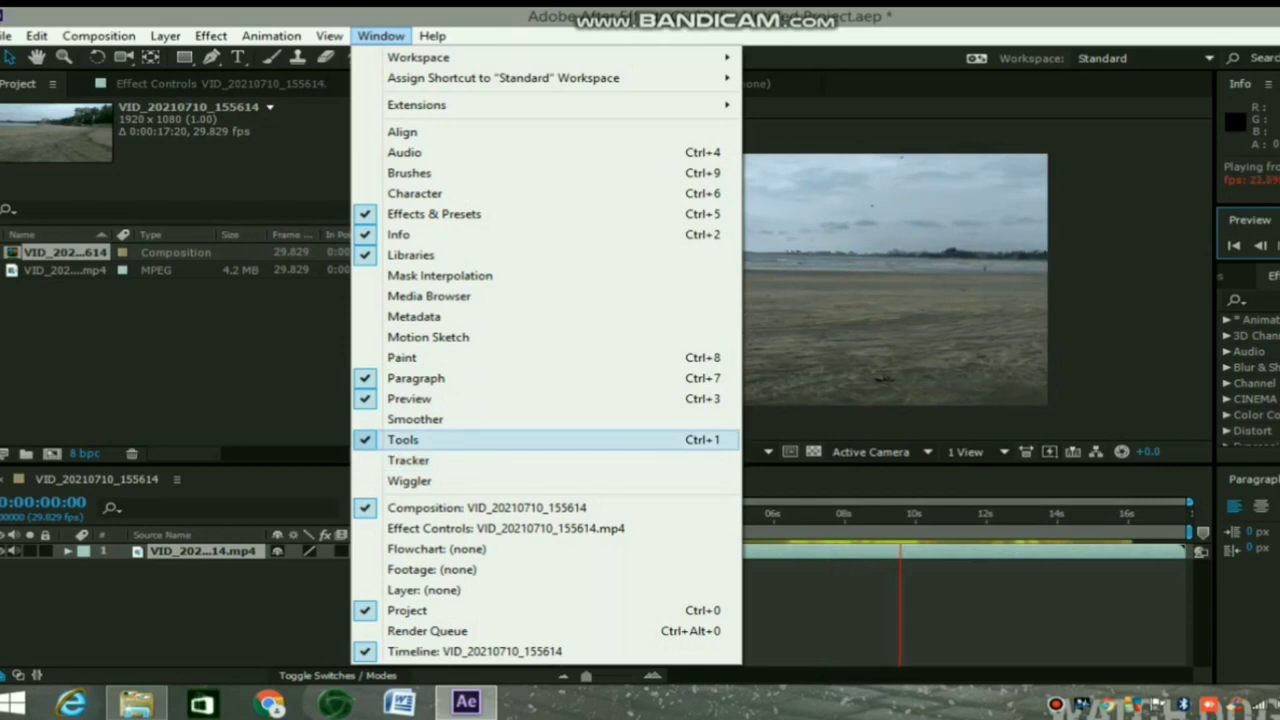
left_click(408, 460)
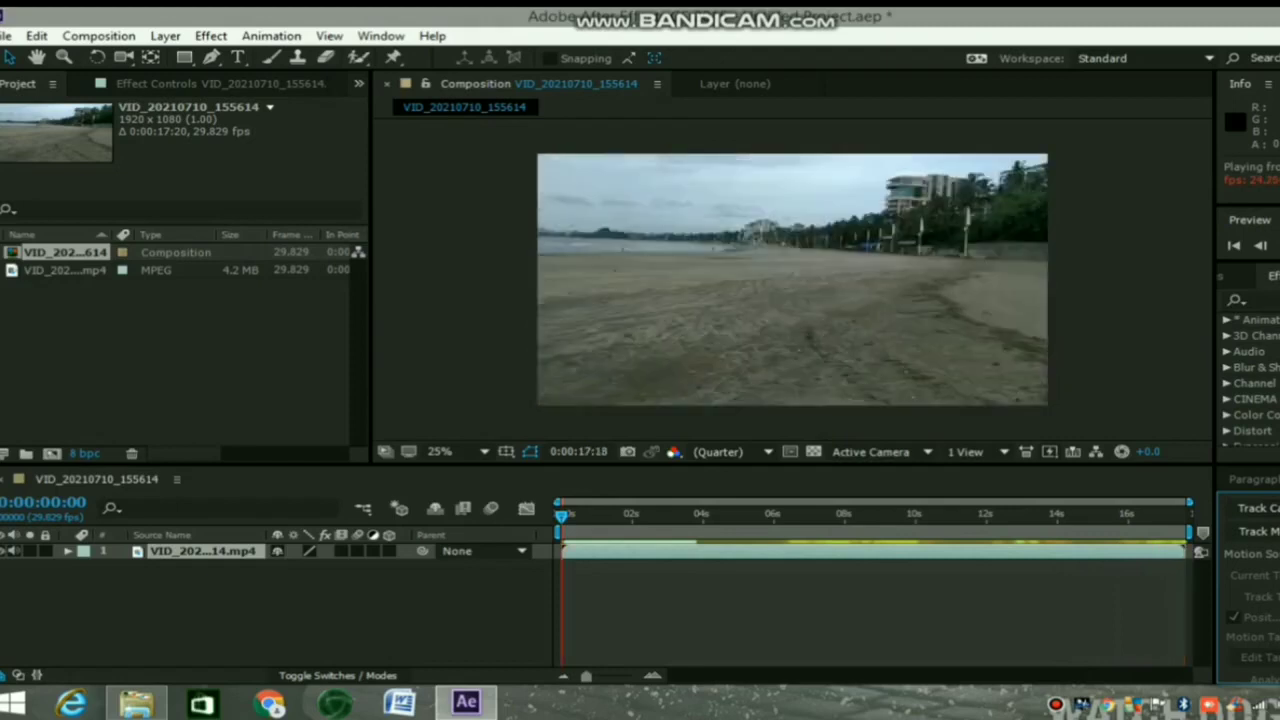
left_click_drag(1190, 530, 993, 532)
left_click_drag(1185, 551, 987, 551)
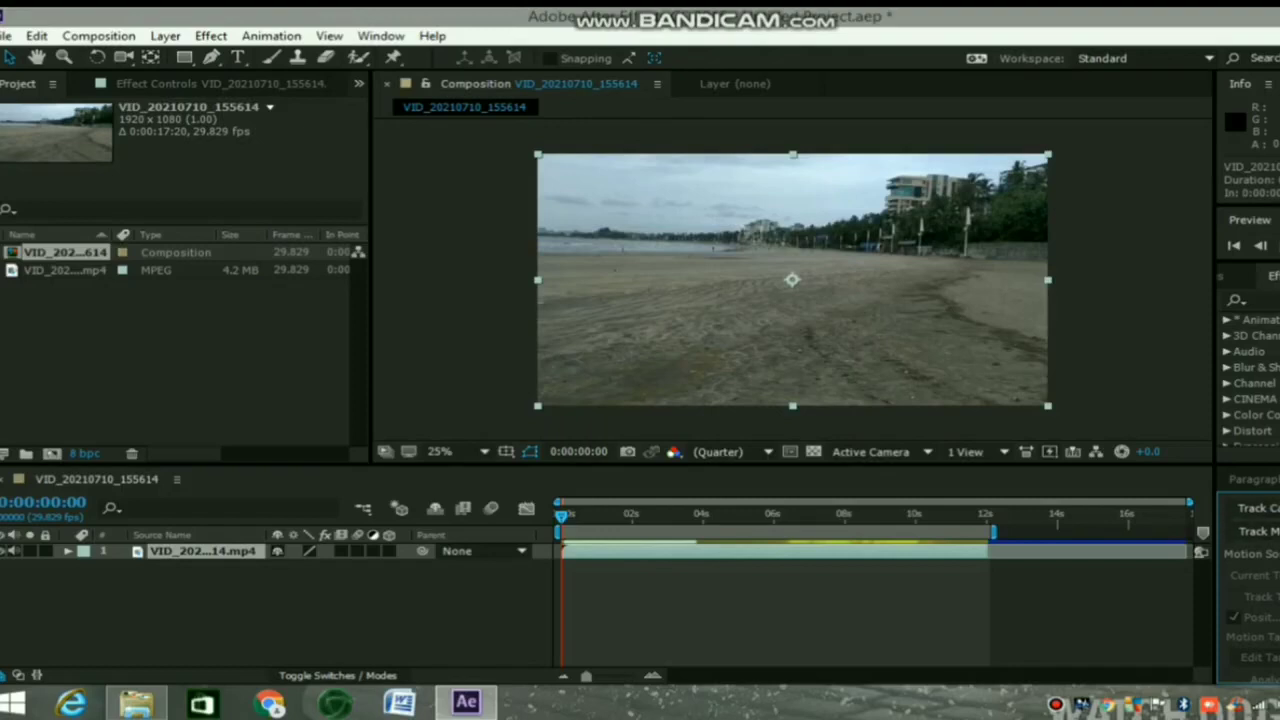
Run 3D camera tracking on the video layer, and create text and a camera from track points near the distant tree line
left_click(1250, 508)
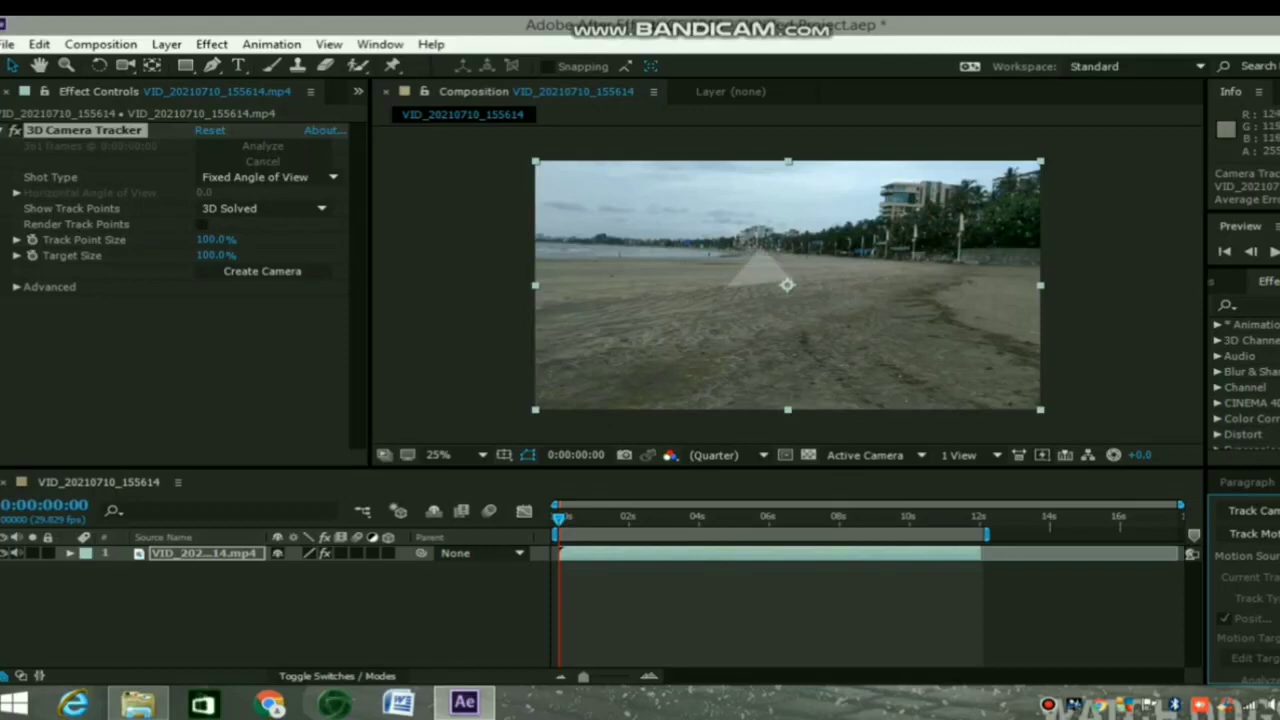
left_click(759, 271)
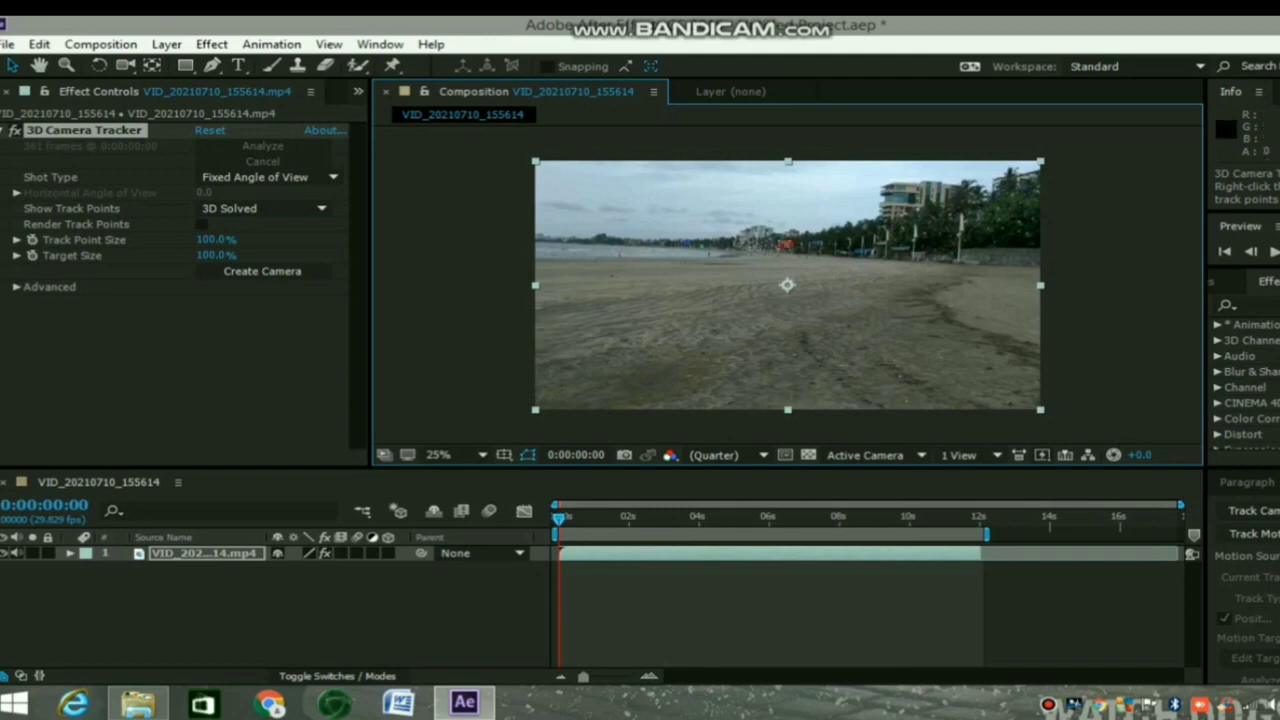
right_click(787, 246)
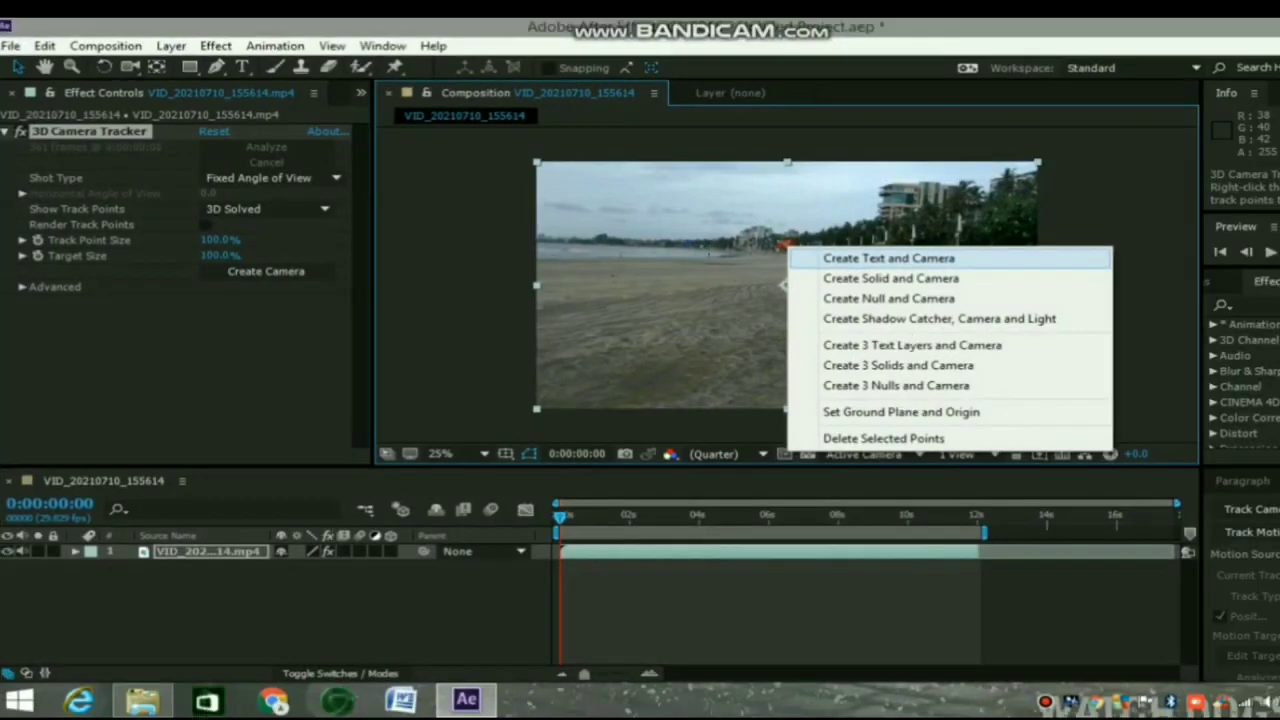
left_click(888, 258)
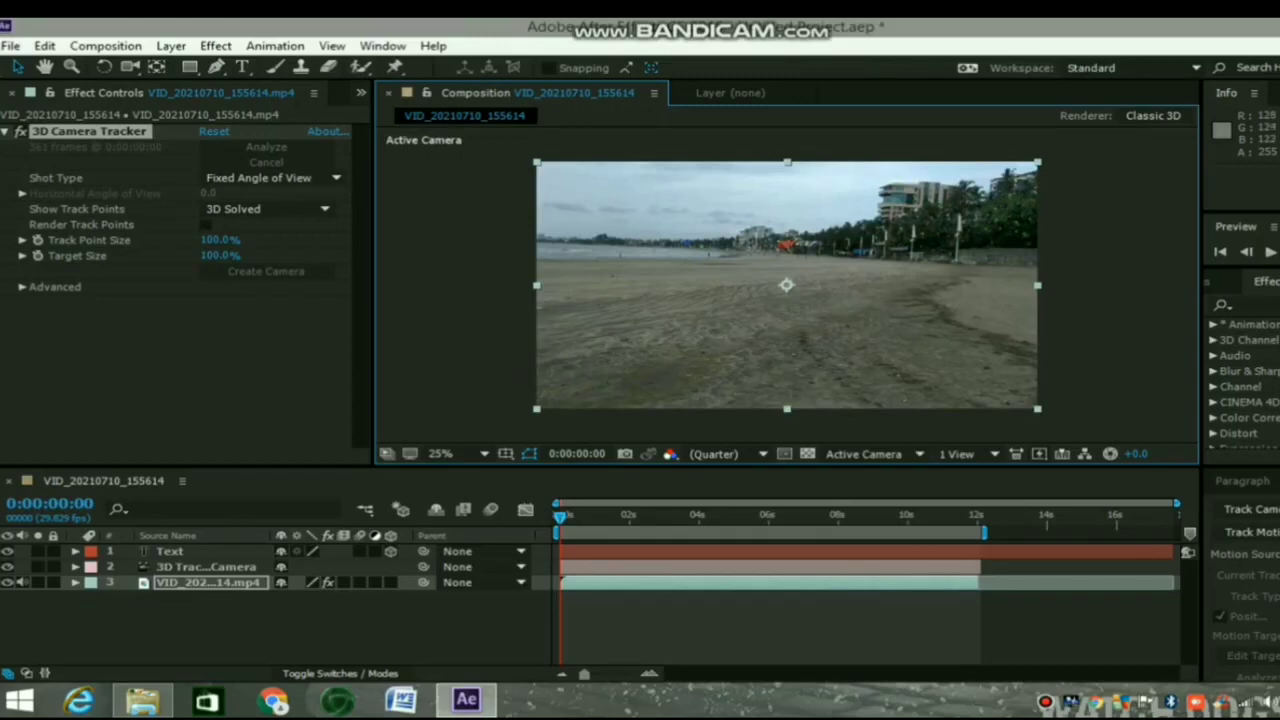
Move the 3D text left and down in front of the trees above the beach, and shift the video layer slightly right and down
scroll(786, 285, "up", 2)
scroll(786, 285, "up", 2)
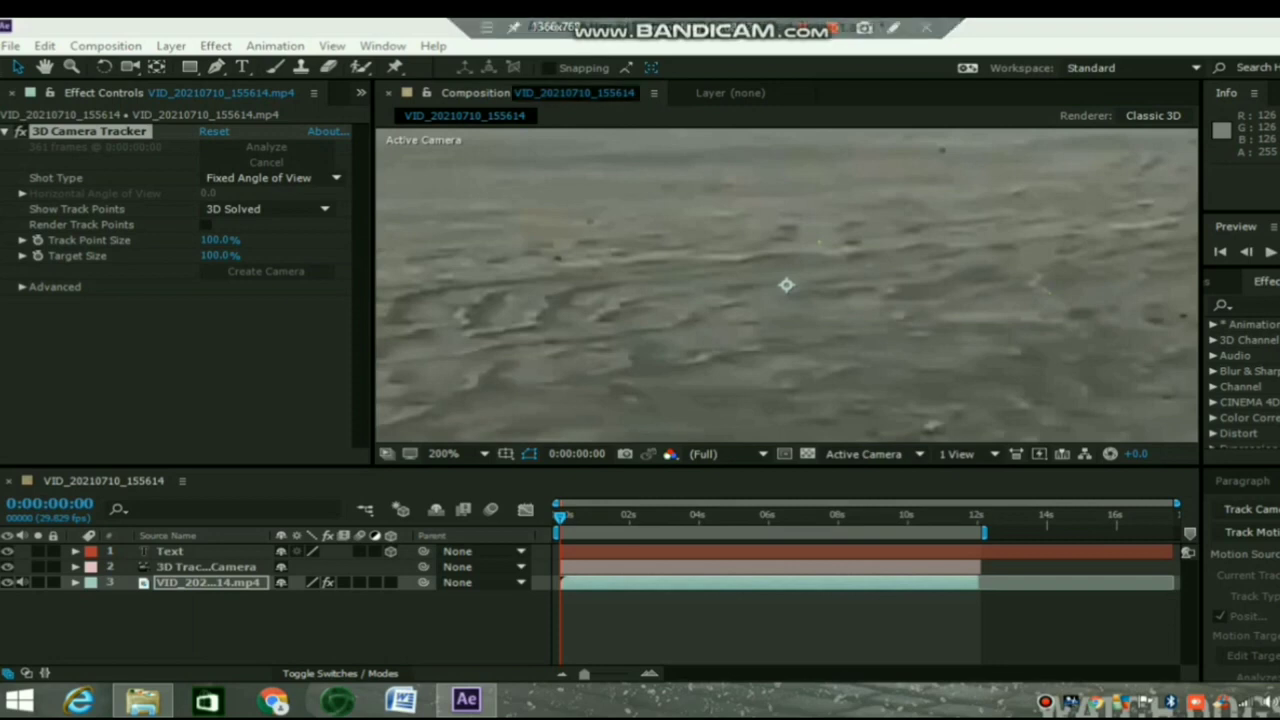
left_click(44, 67)
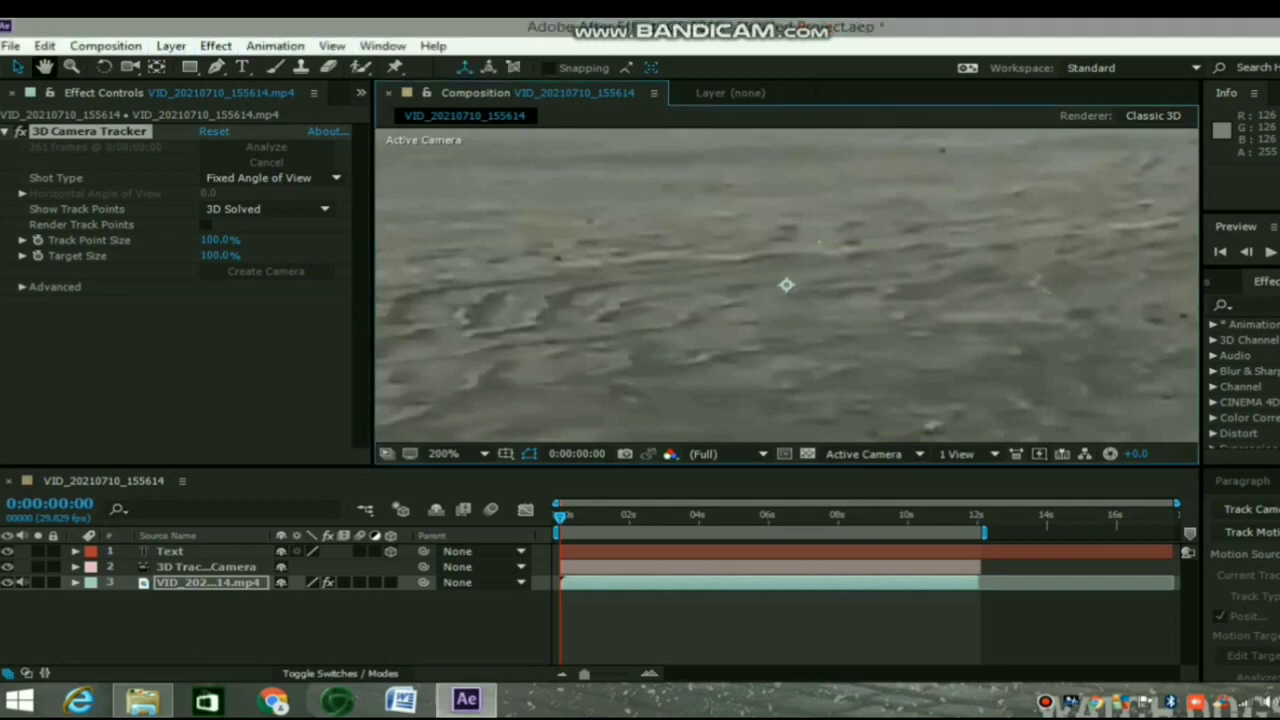
left_click_drag(840, 170, 868, 450)
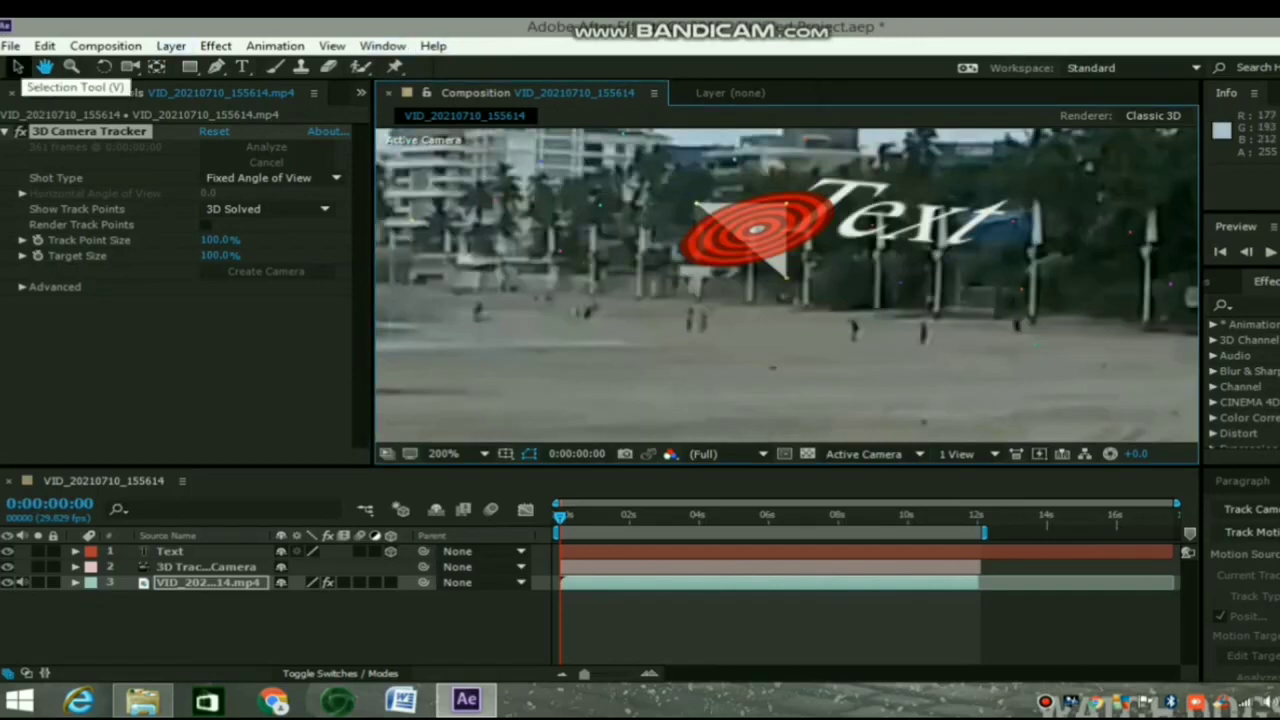
key("v")
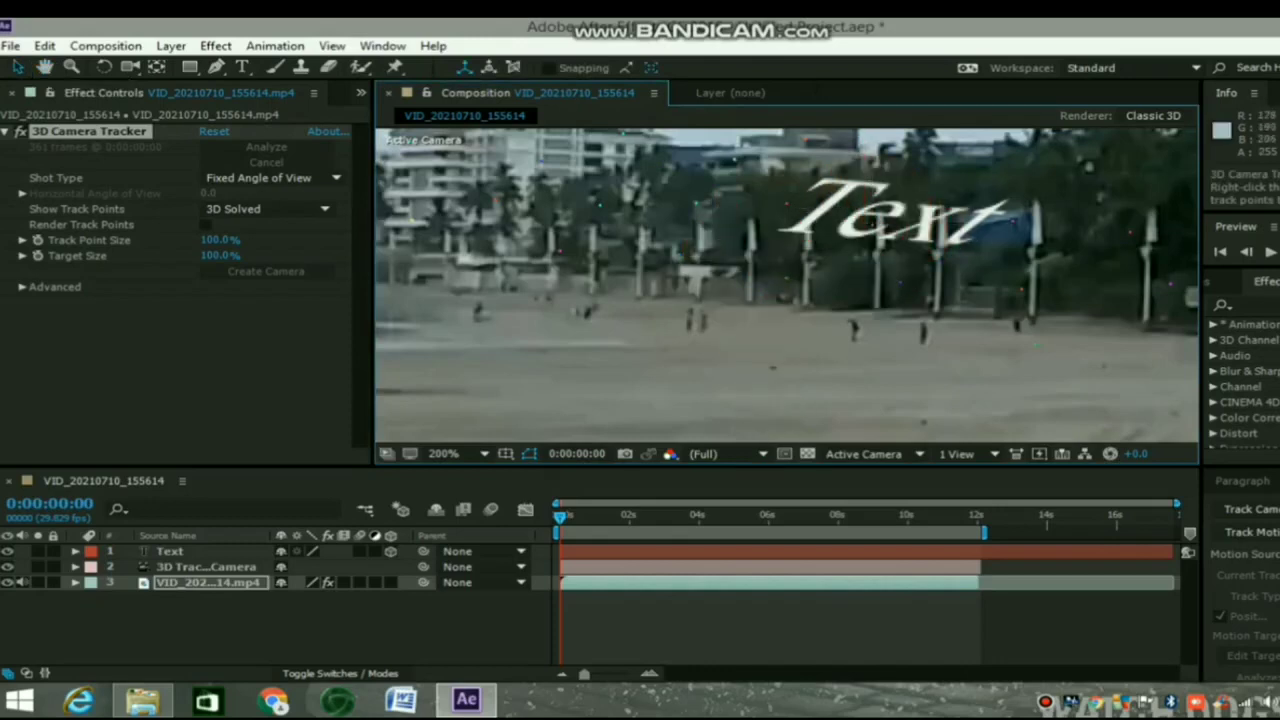
left_click(852, 214)
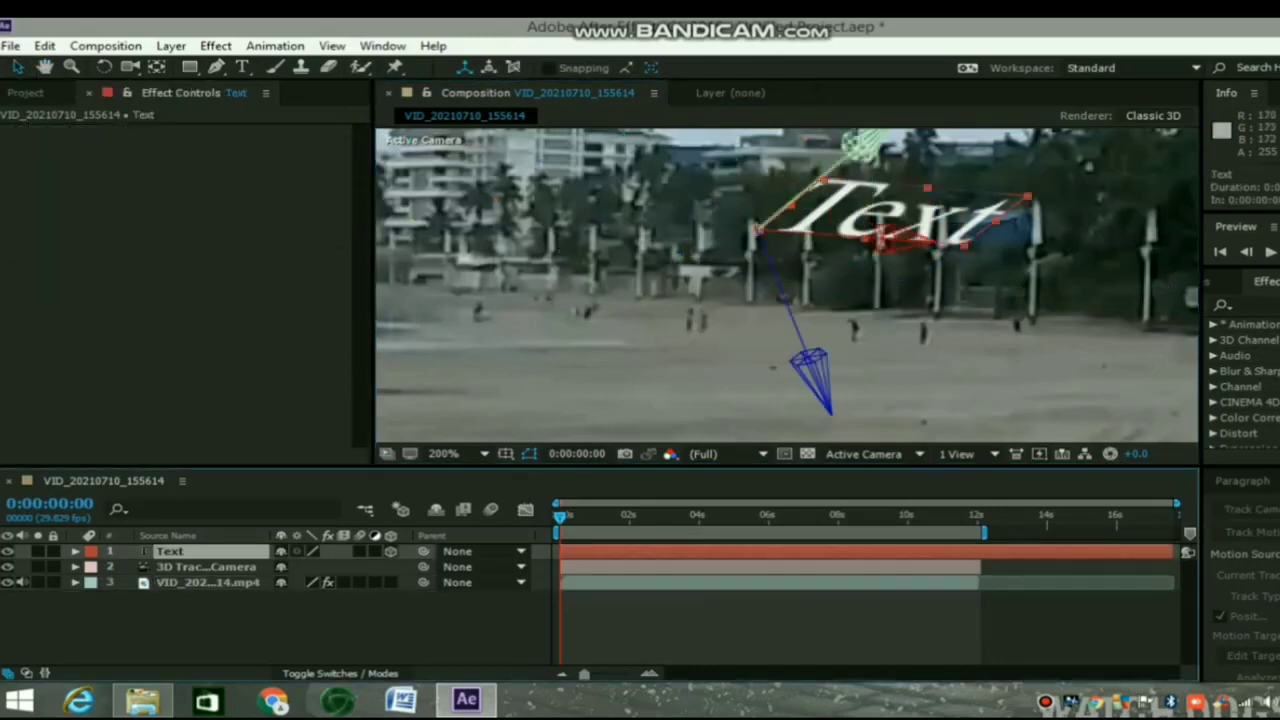
left_click_drag(880, 215, 784, 267)
key("Return")
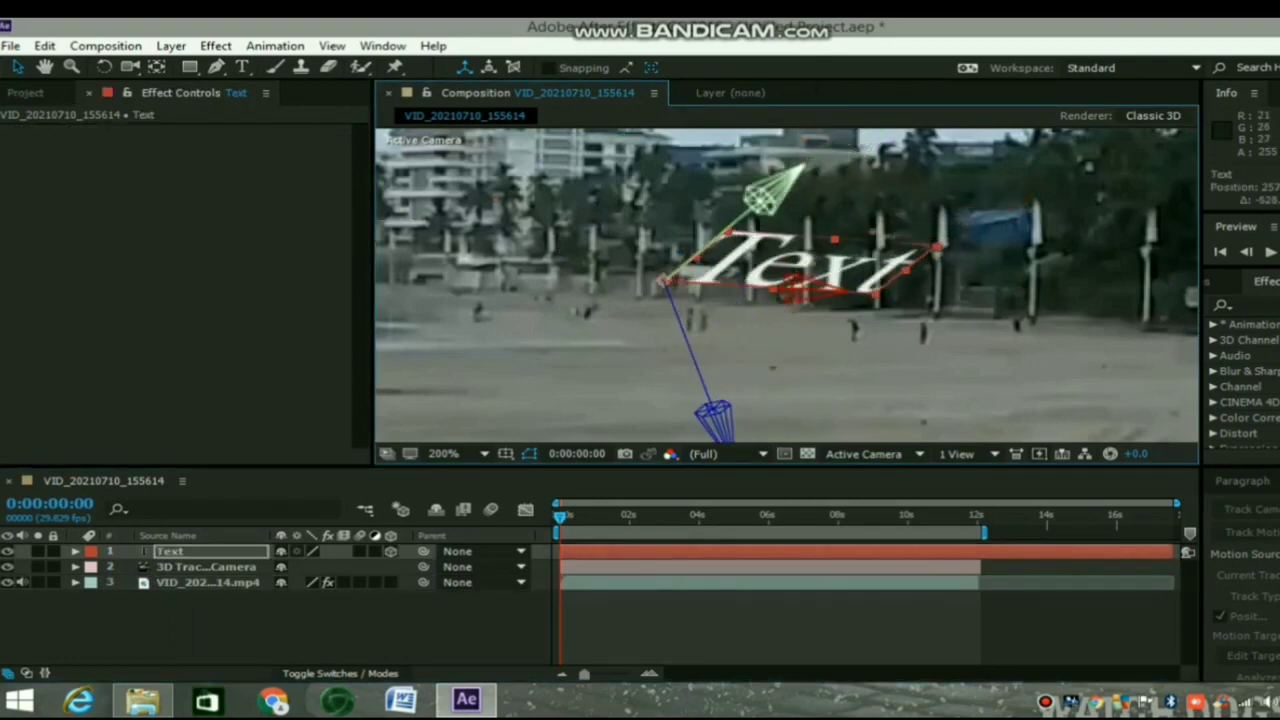
left_click_drag(880, 200, 907, 235)
key("Return")
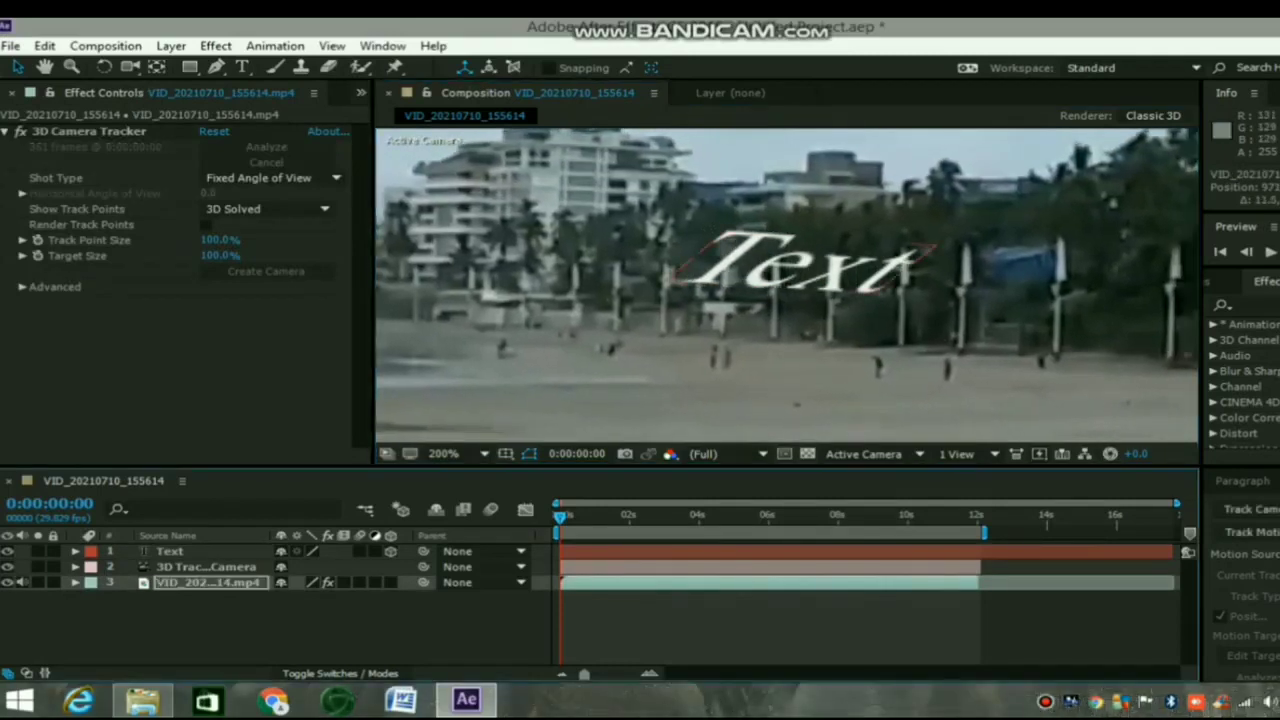
Rotate the slanted 3D text on its axes so it stands upright facing the camera
left_click(170, 551)
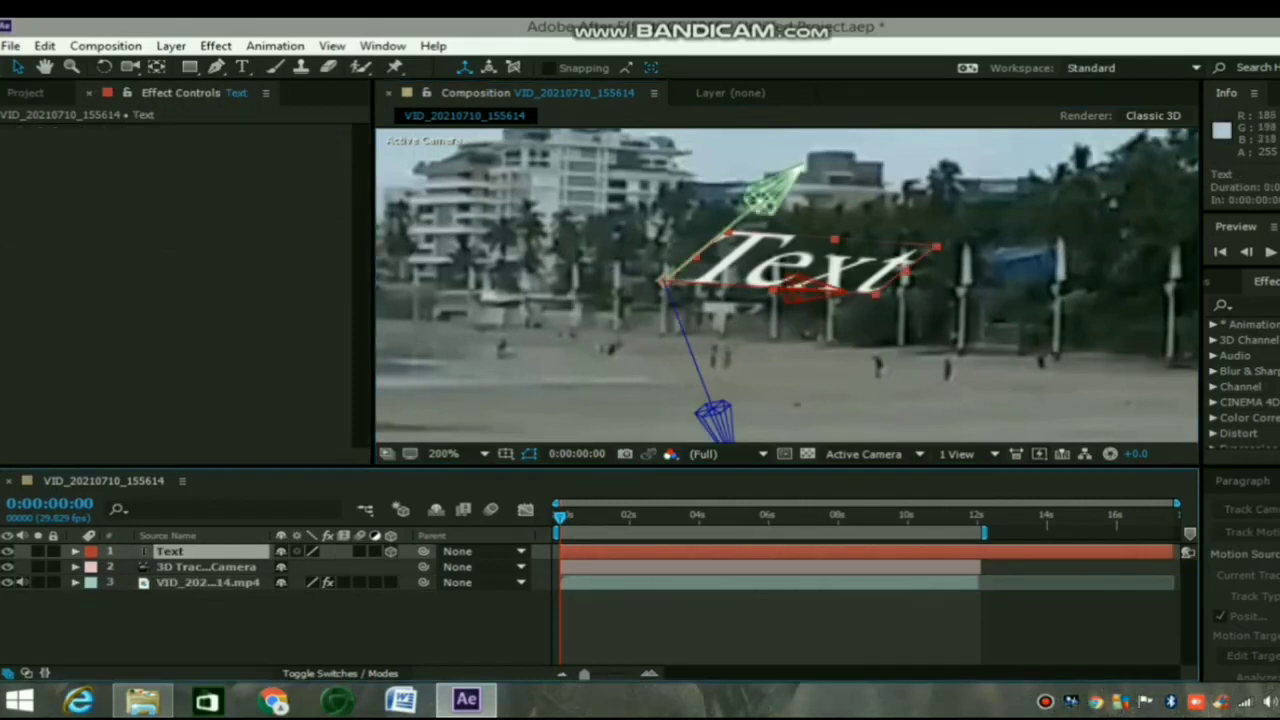
key("w")
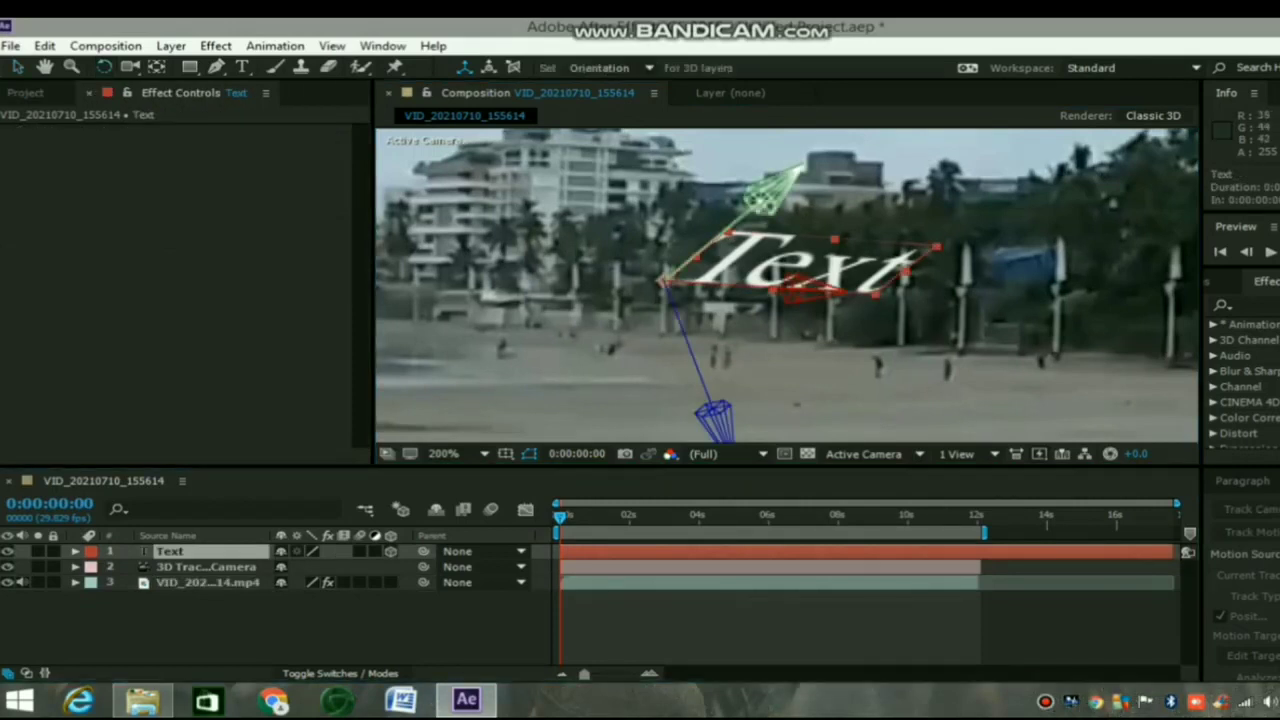
mouse_move(714, 420)
left_mouse_down()
mouse_move(760, 420)
mouse_move(722, 420)
left_mouse_up()
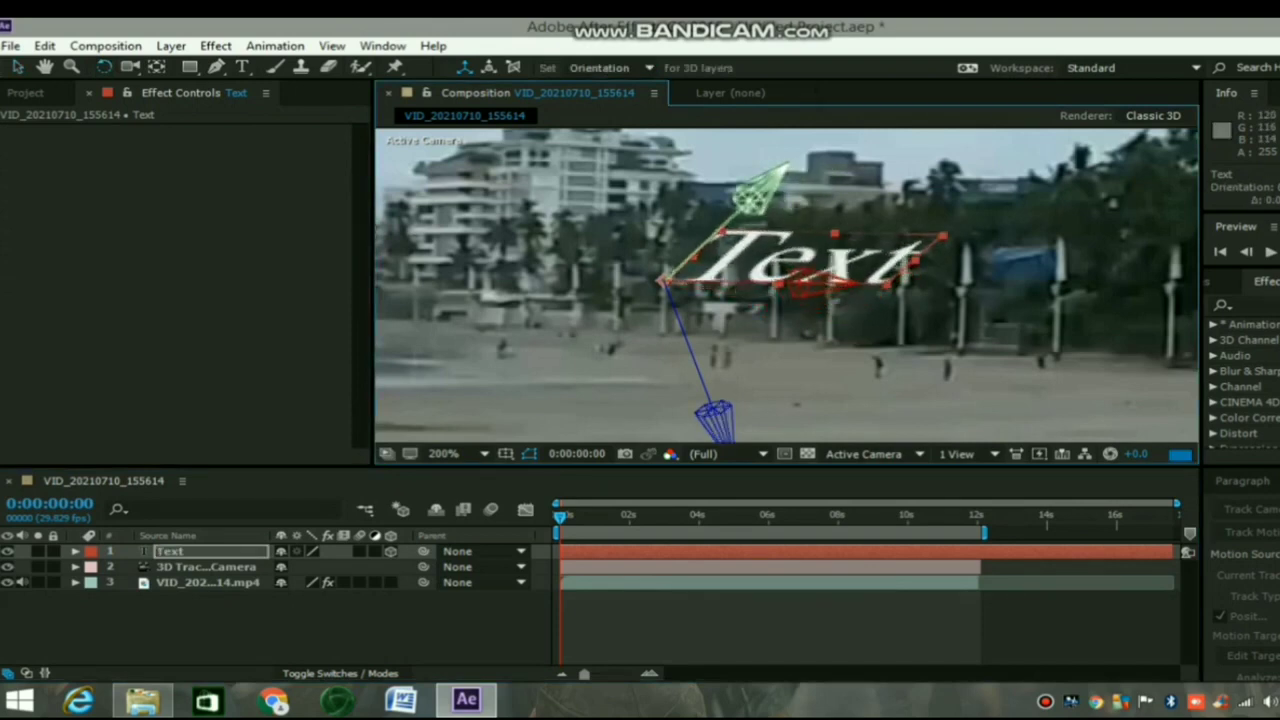
left_click_drag(775, 270, 778, 265)
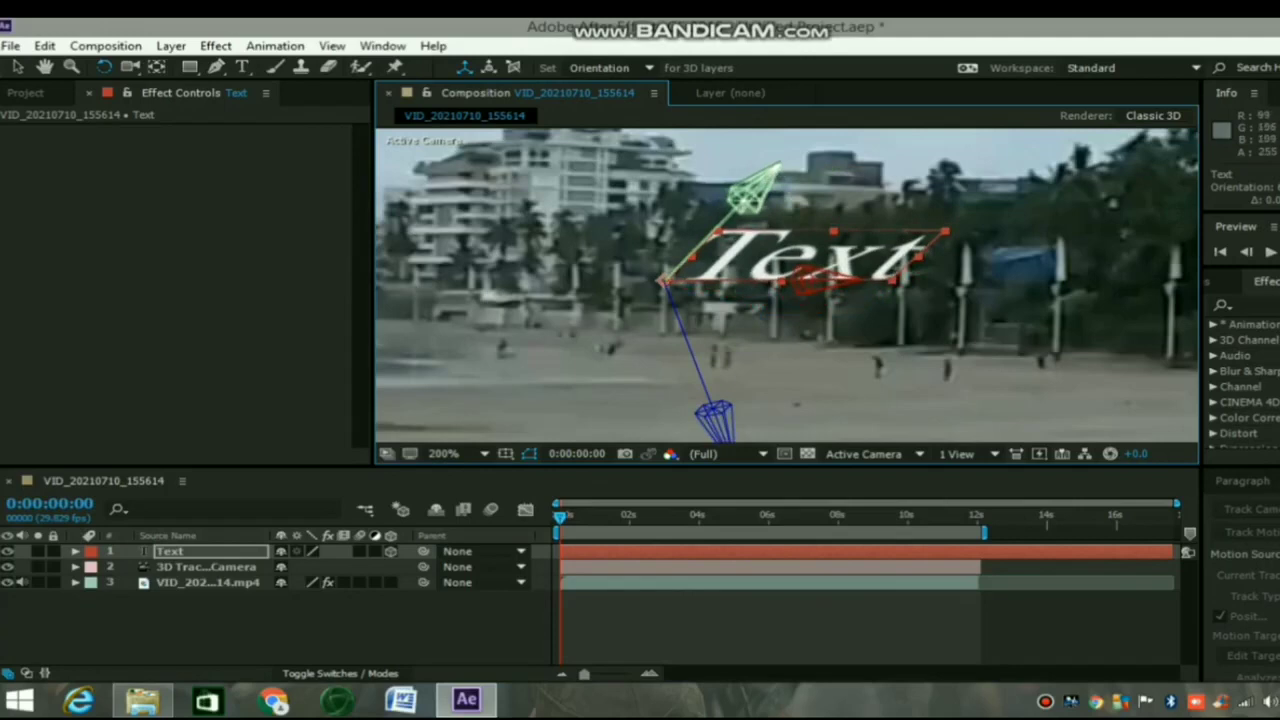
left_click_drag(744, 200, 756, 214)
left_click_drag(784, 272, 813, 264)
left_click_drag(807, 325, 810, 322)
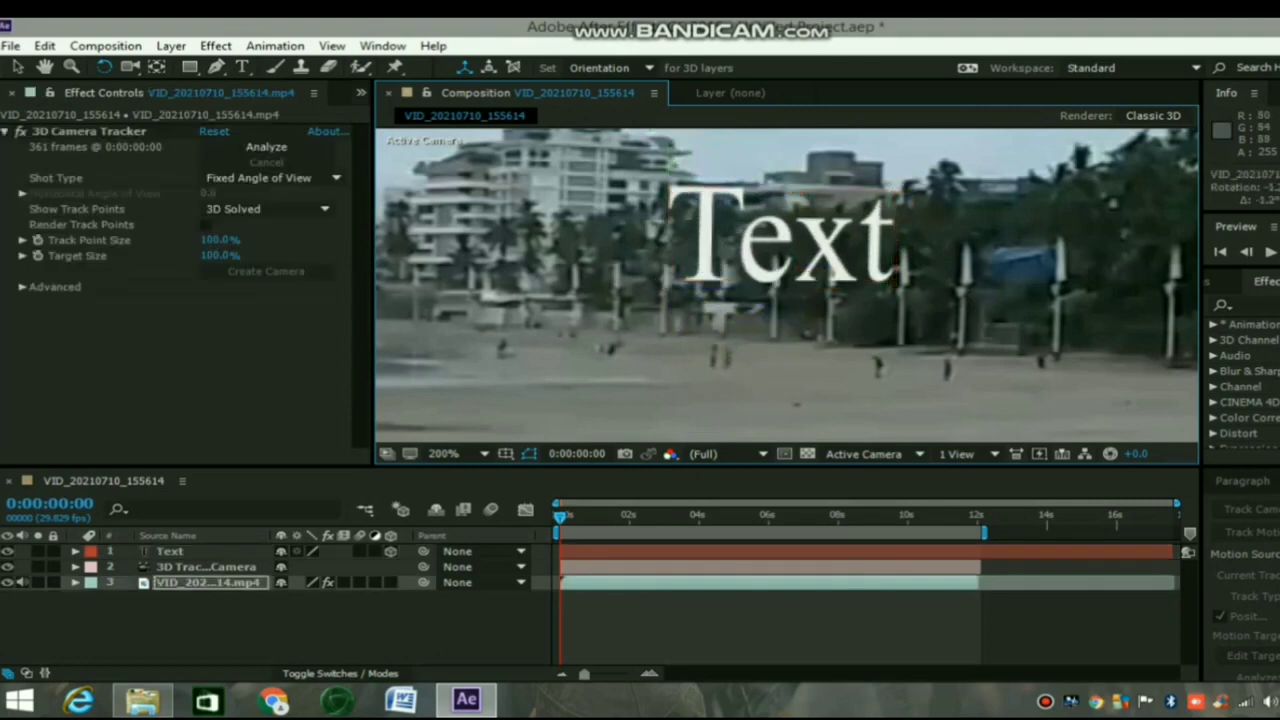
key("ctrl+z")
left_click(170, 551)
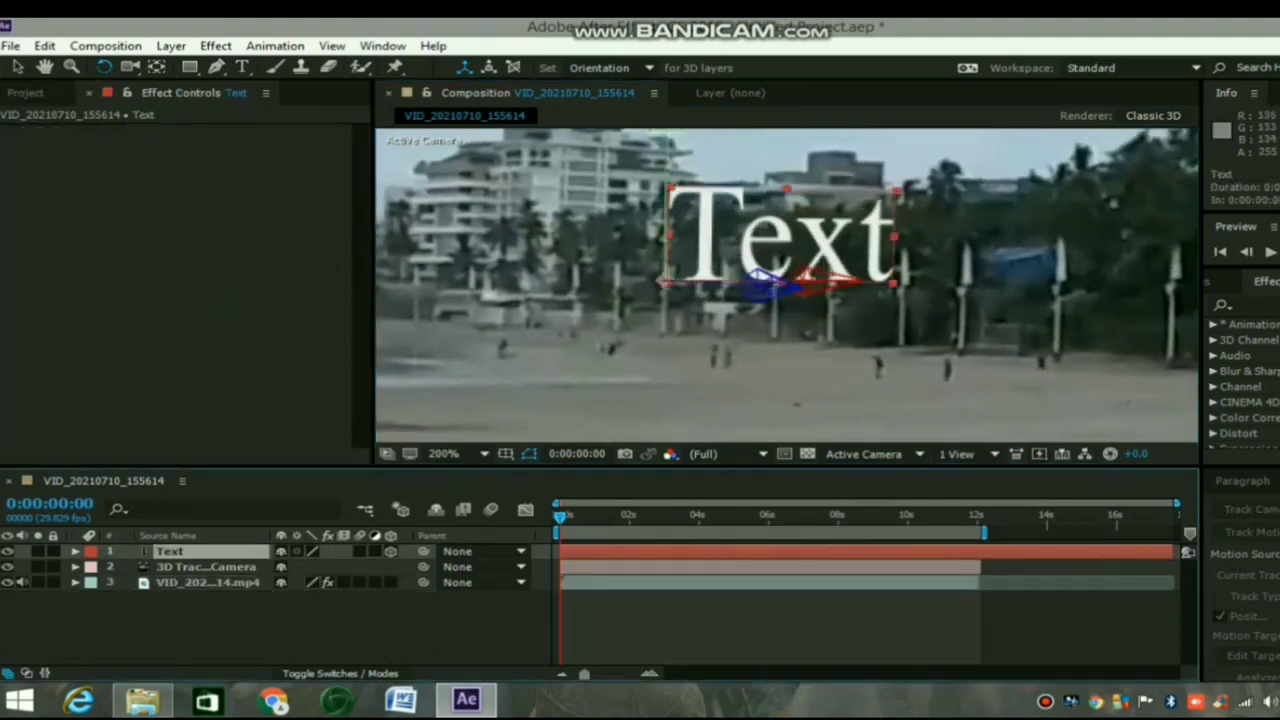
Rotate the video layer by about 0.9°, and fine-tune the text's orientation so it sits level and turns more toward the camera
mouse_move(1040, 230)
left_mouse_down()
mouse_move(1057, 240)
mouse_move(1047, 234)
left_mouse_up()
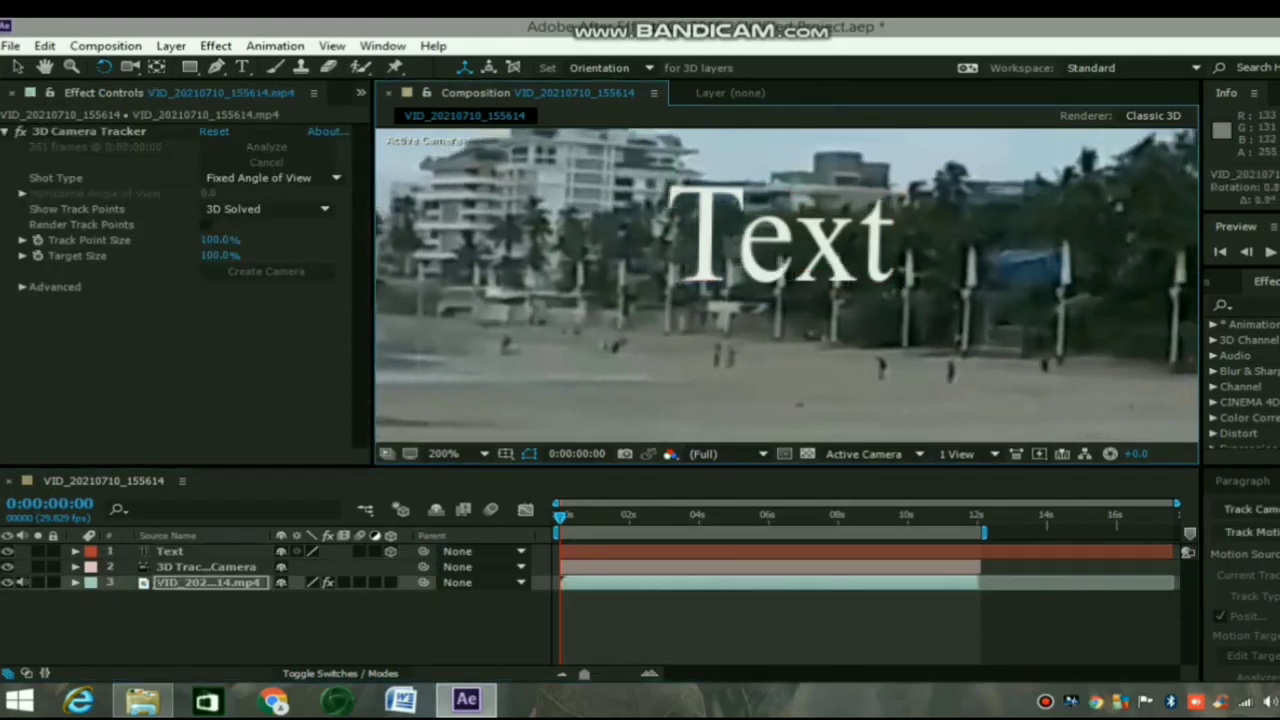
left_click(170, 551)
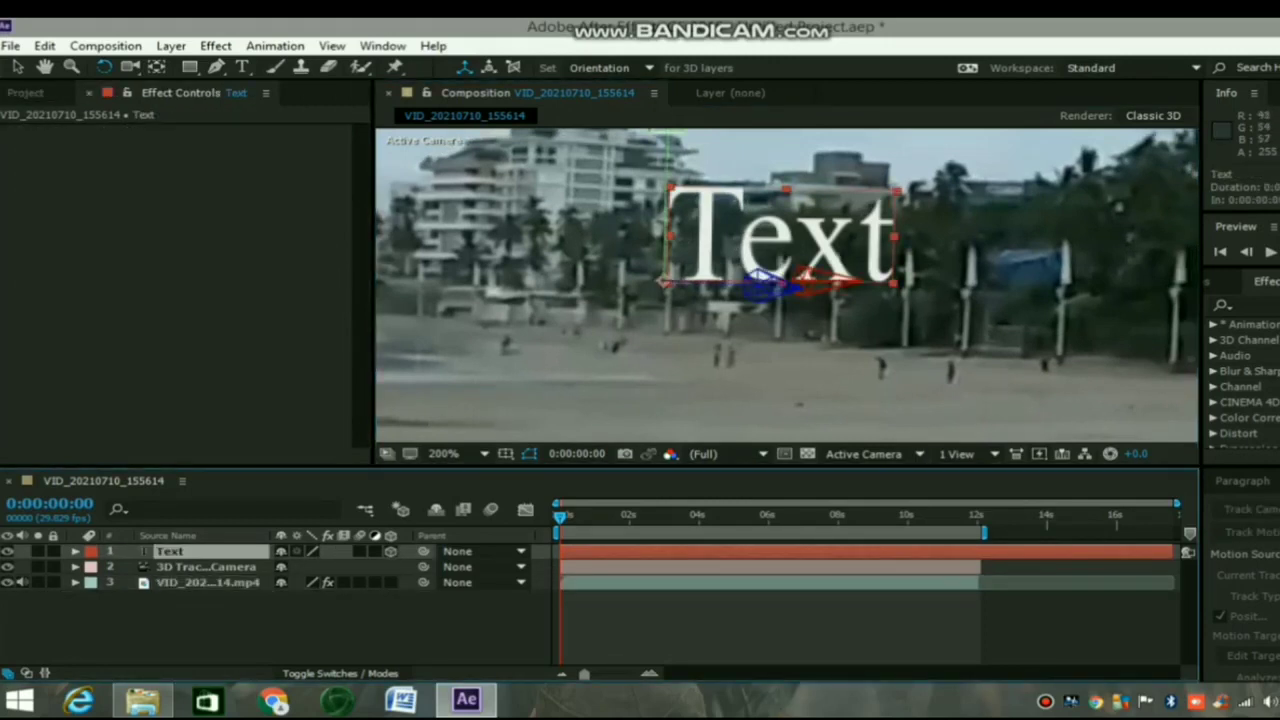
mouse_move(765, 283)
left_mouse_down()
mouse_move(800, 318)
mouse_move(650, 225)
mouse_move(767, 285)
left_mouse_up()
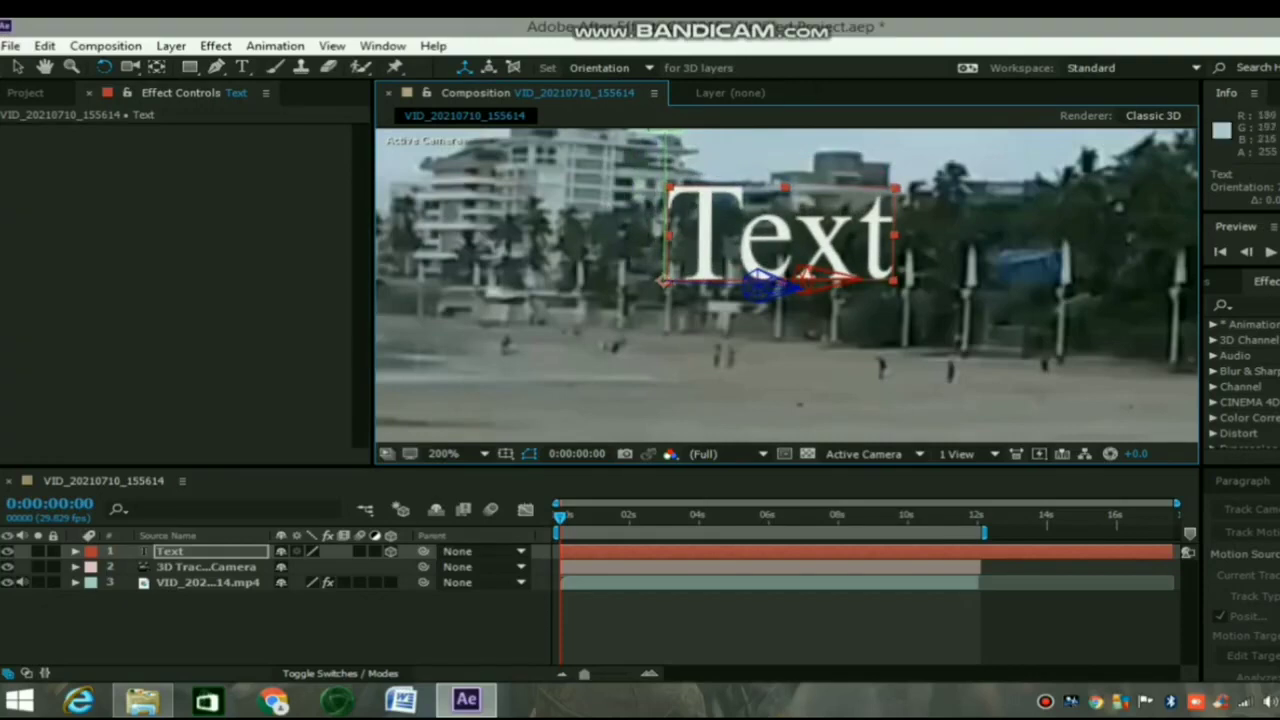
left_click_drag(666, 140, 678, 140)
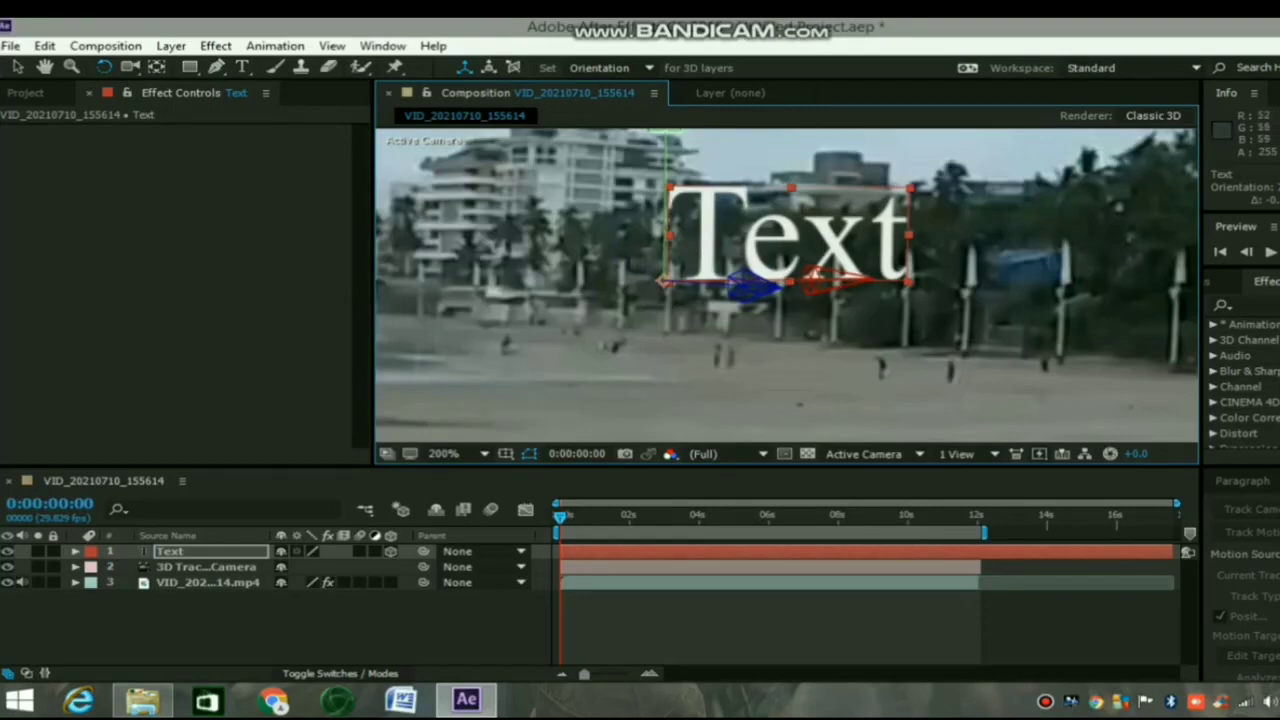
Move the text left and down onto the sand, and stretch its width to a scale of about 3593%
key("v")
left_click_drag(740, 235, 680, 340)
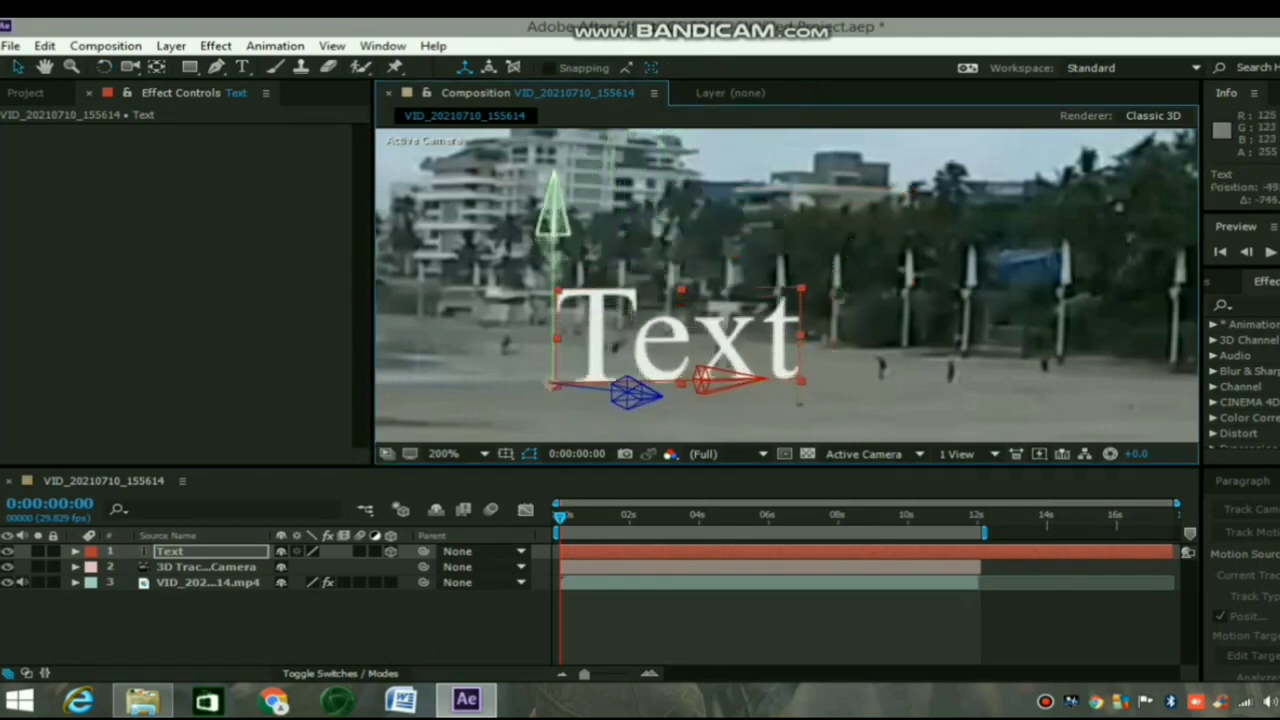
left_click_drag(801, 334, 848, 334)
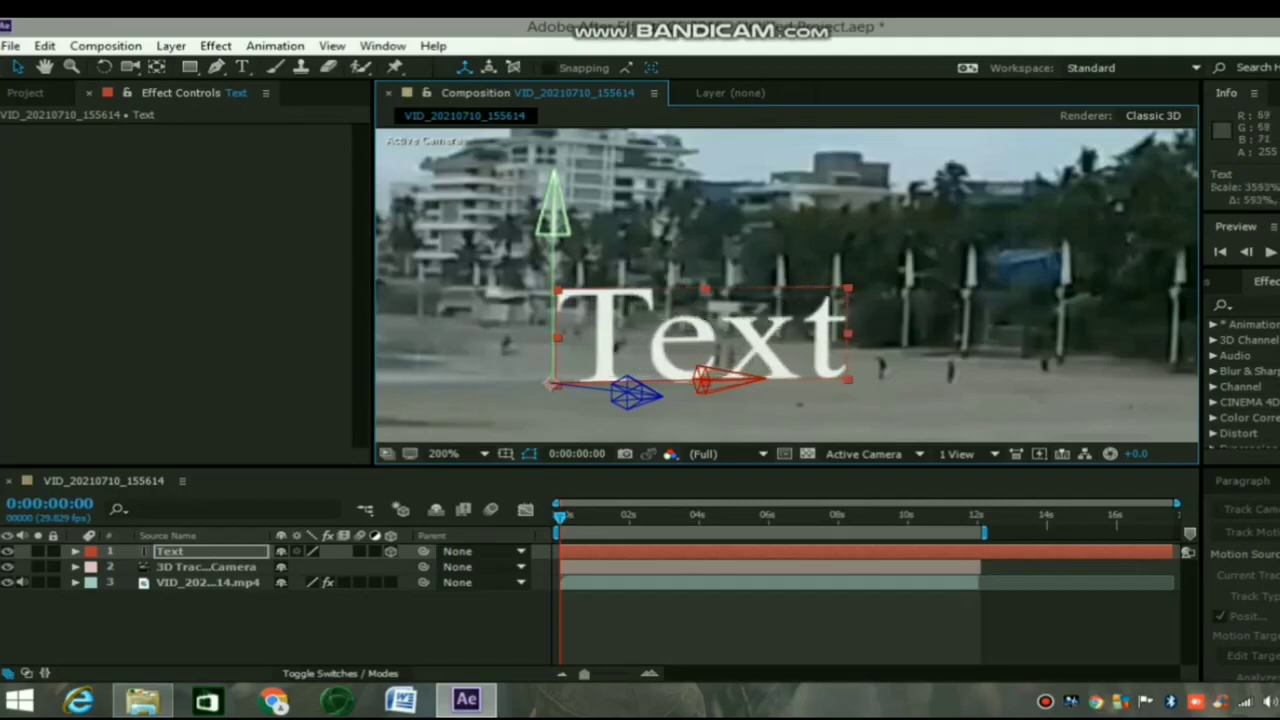
Stretch the 3D text taller and replace its wording with a short first name
left_click_drag(705, 287, 705, 249)
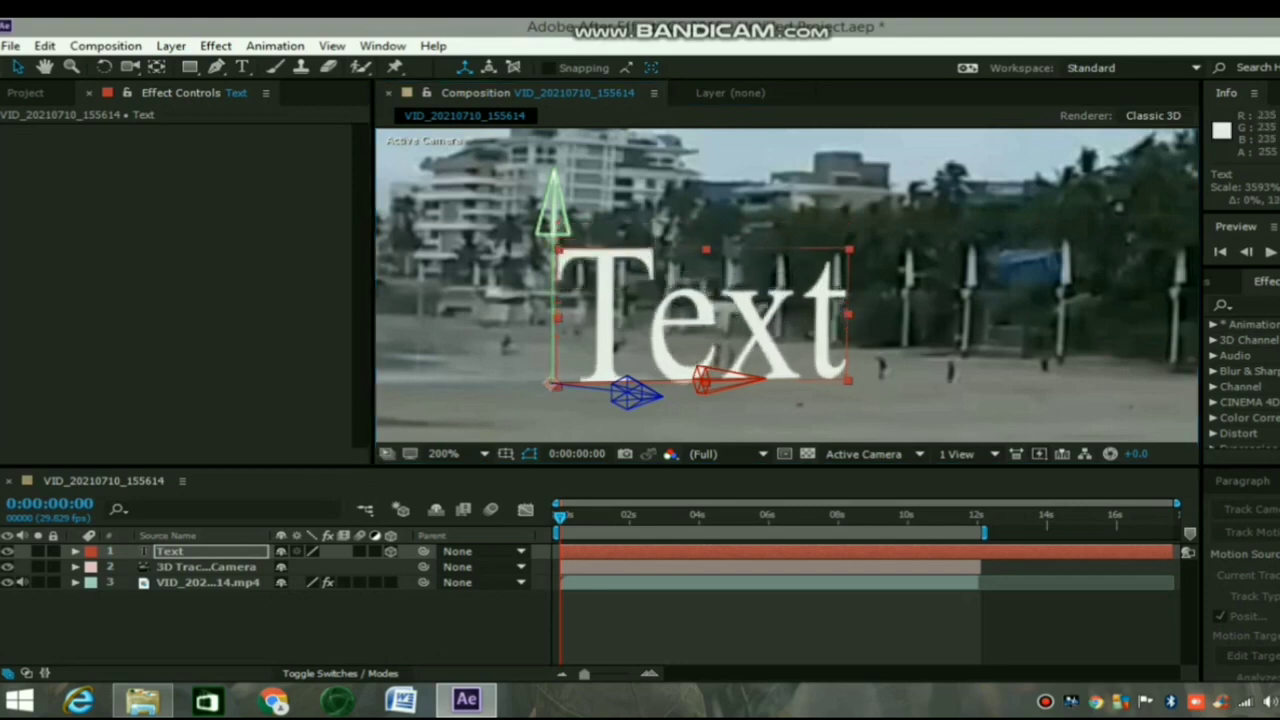
double_click(703, 315)
key("BackSpace")
type("raj")
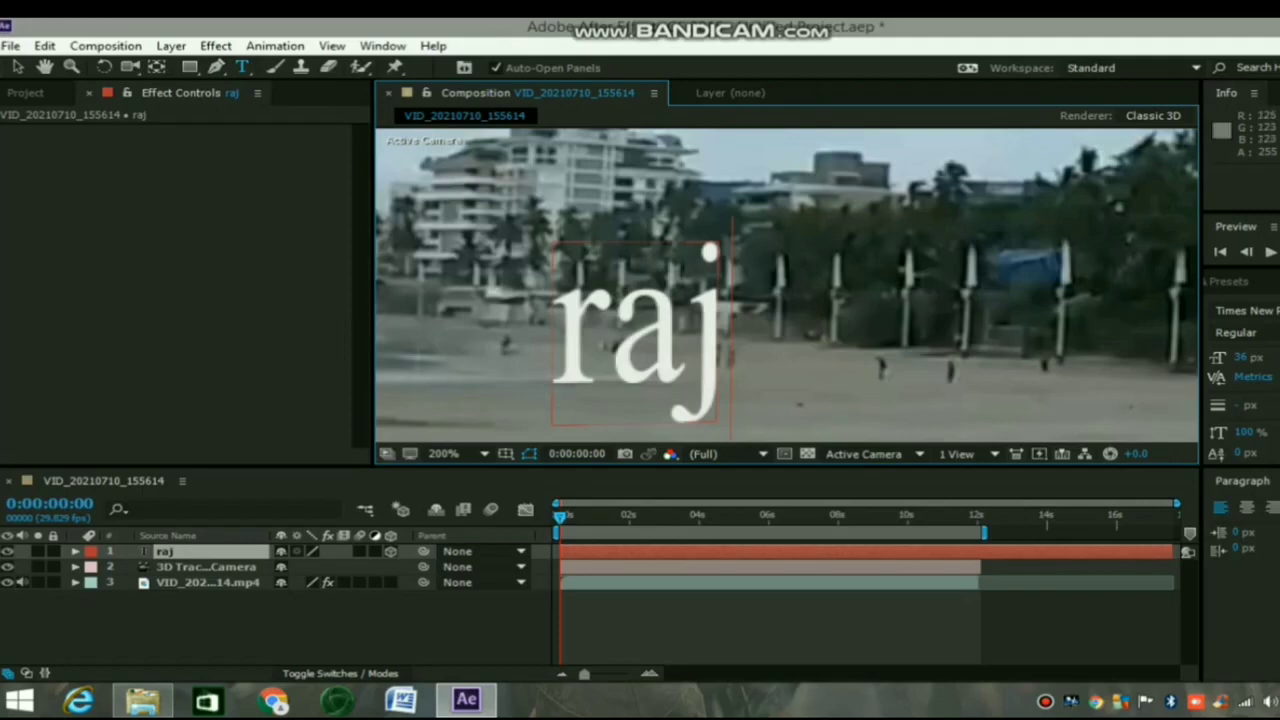
Shift the video layer about 12 px left and slightly up
scroll(787, 285, "down", 3)
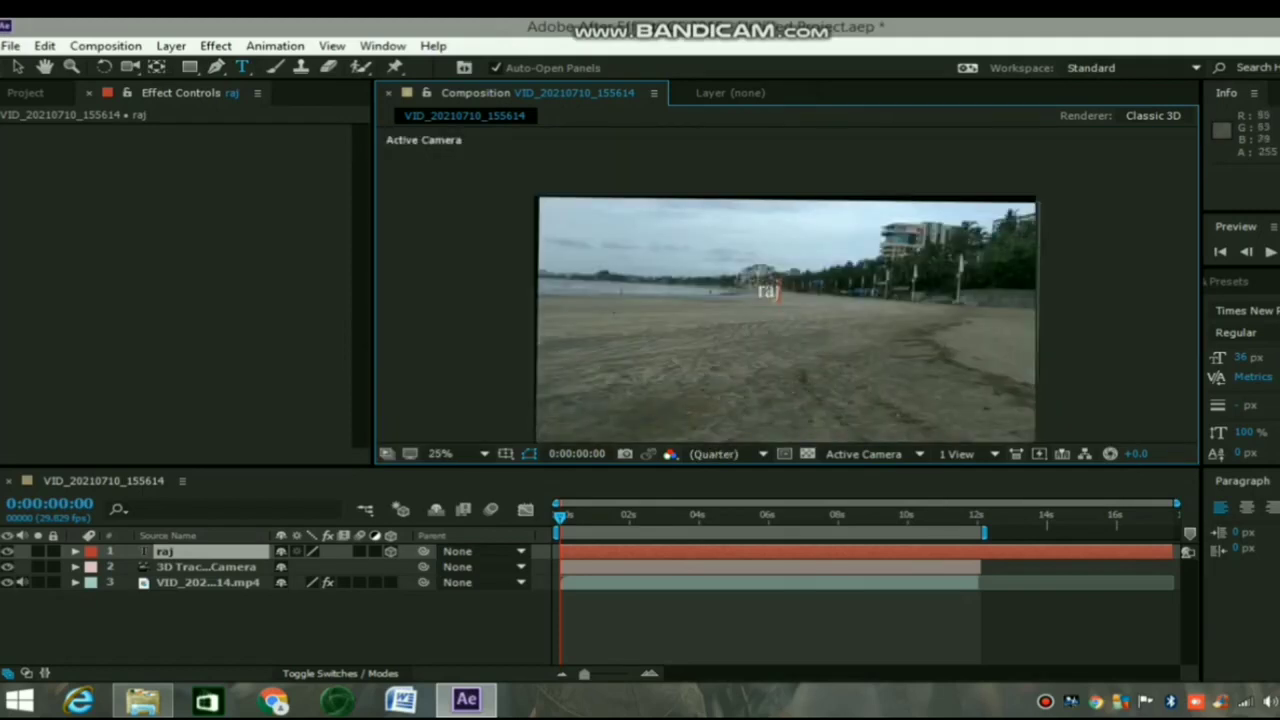
key("v")
mouse_move(787, 323)
left_mouse_down()
mouse_move(777, 289)
mouse_move(789, 328)
mouse_move(784, 318)
left_mouse_up()
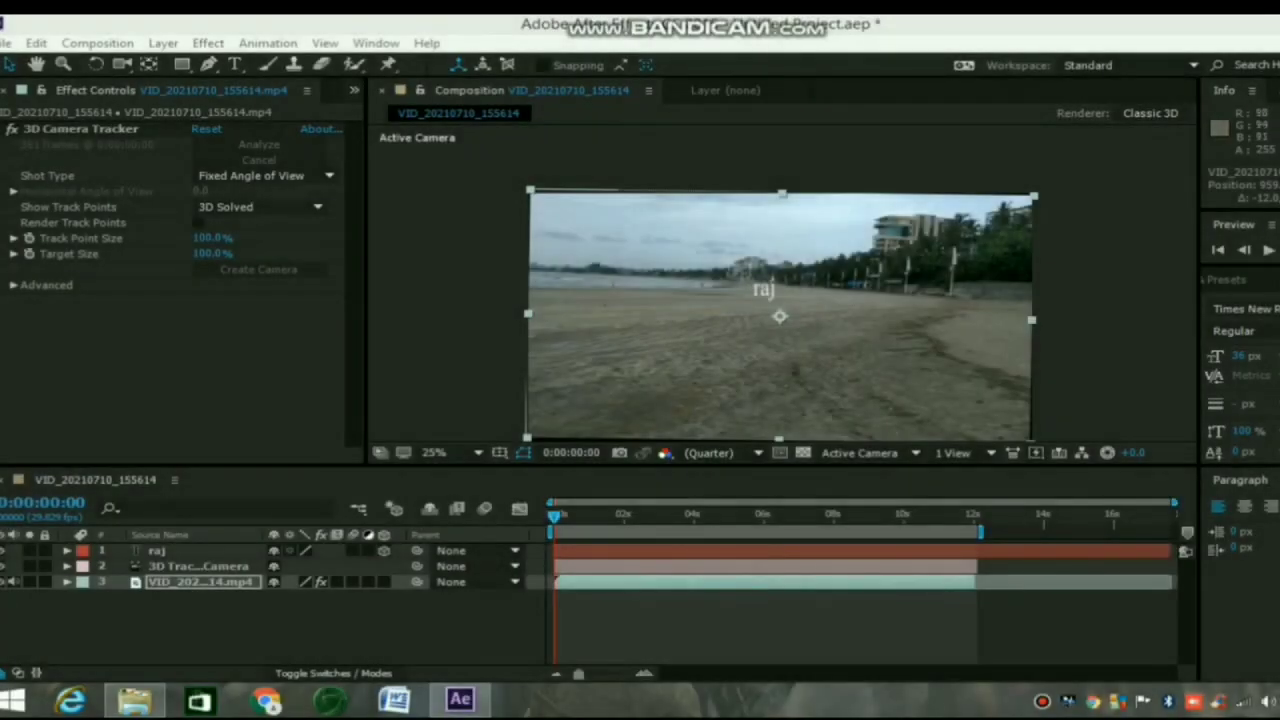
Play back the composition, including a replay from the first frame, to check how the 3D text follows the beach footage
left_click(1267, 250)
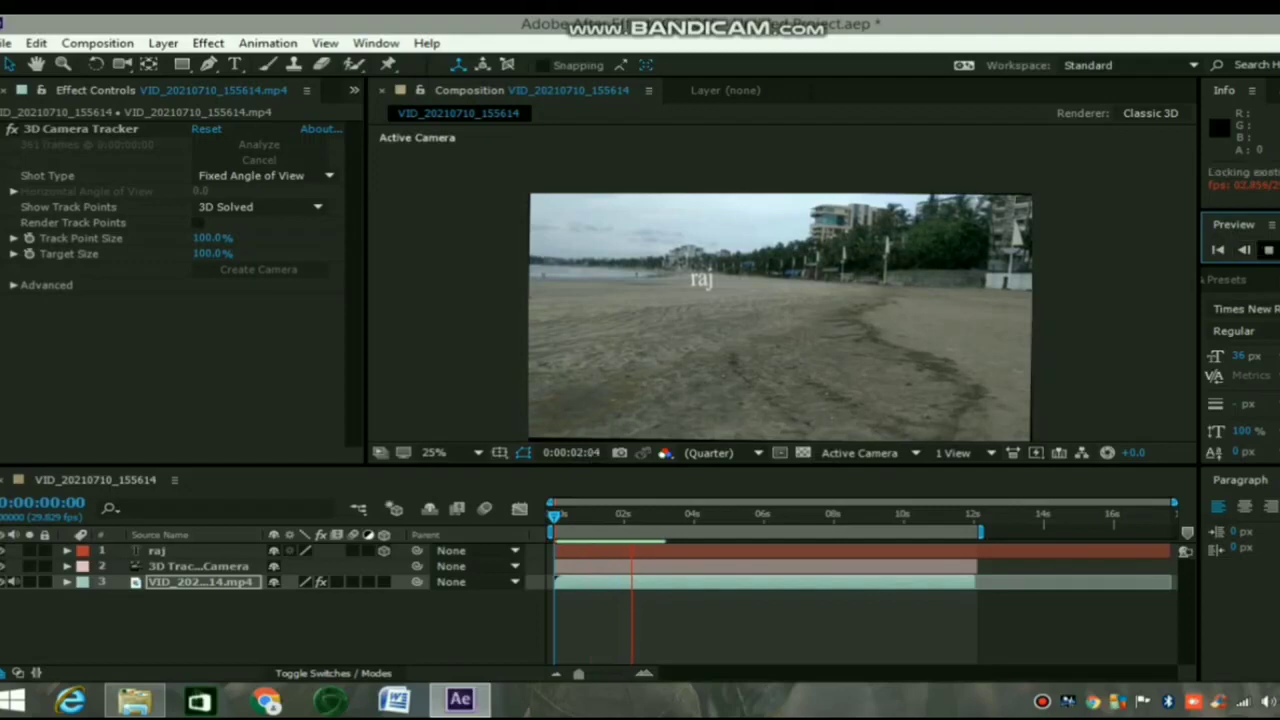
key("space")
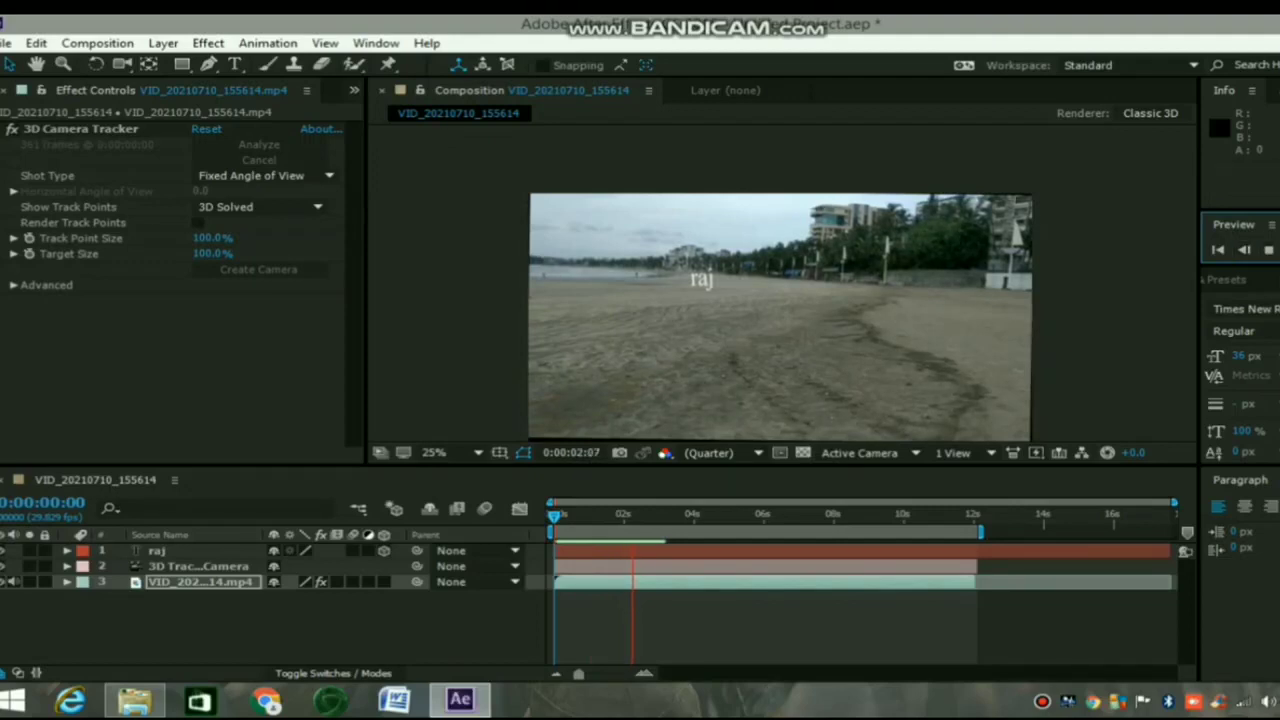
left_click(1268, 251)
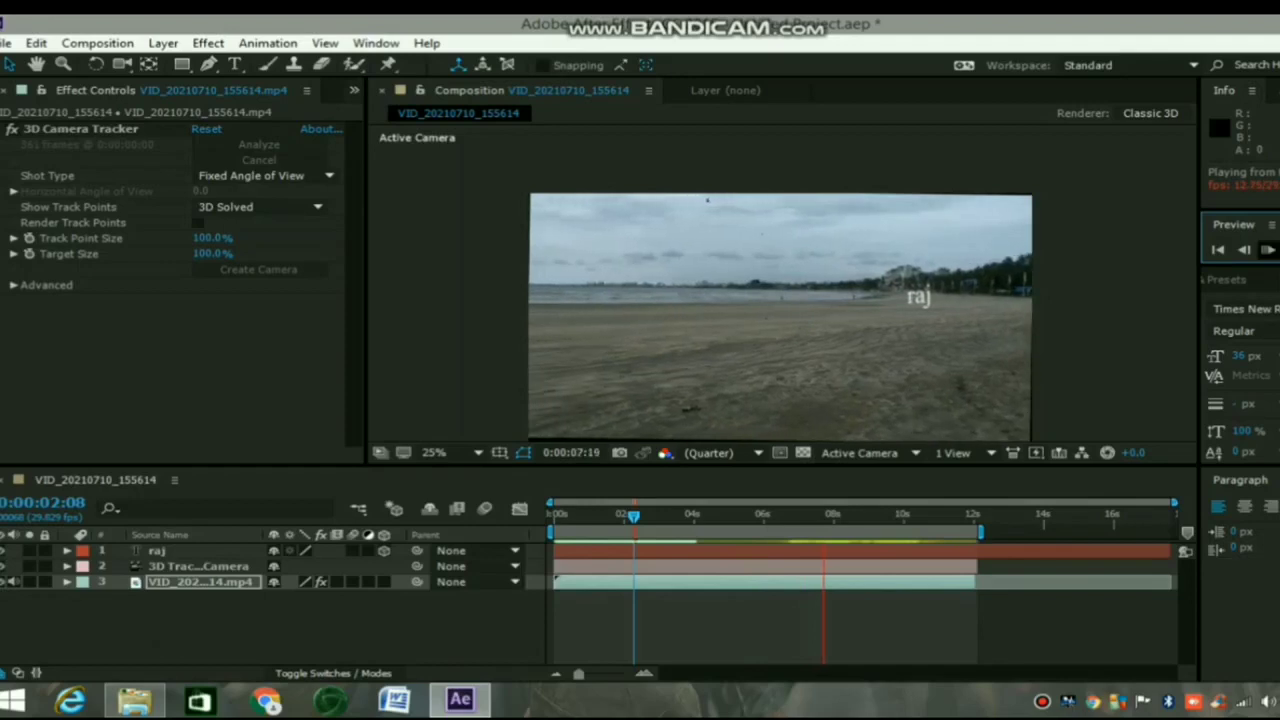
key("space")
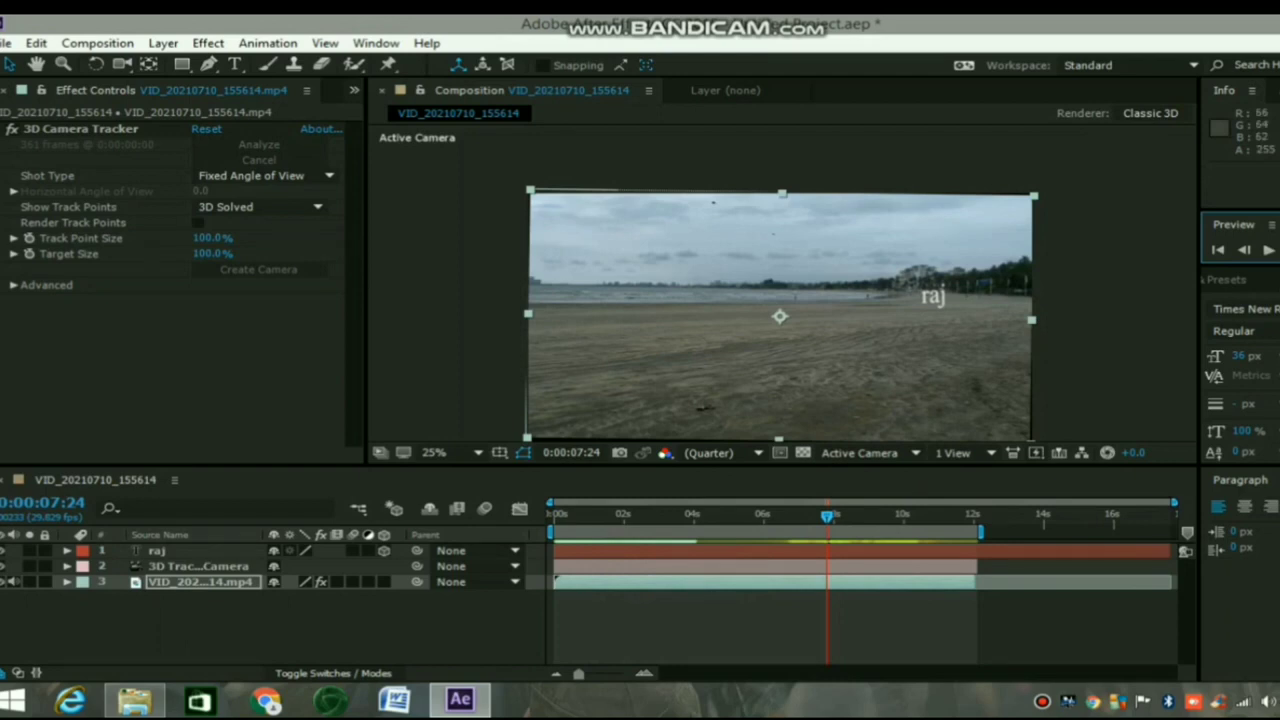
left_click(200, 581)
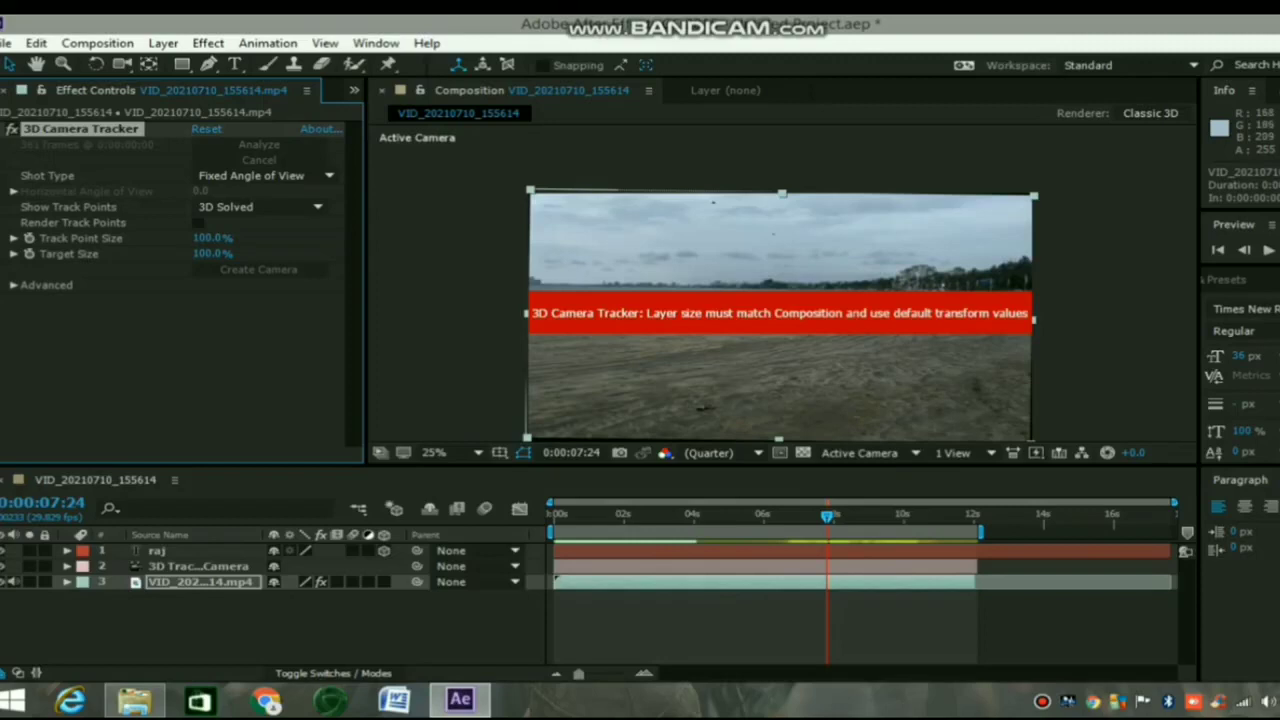
left_click_drag(826, 516, 554, 516)
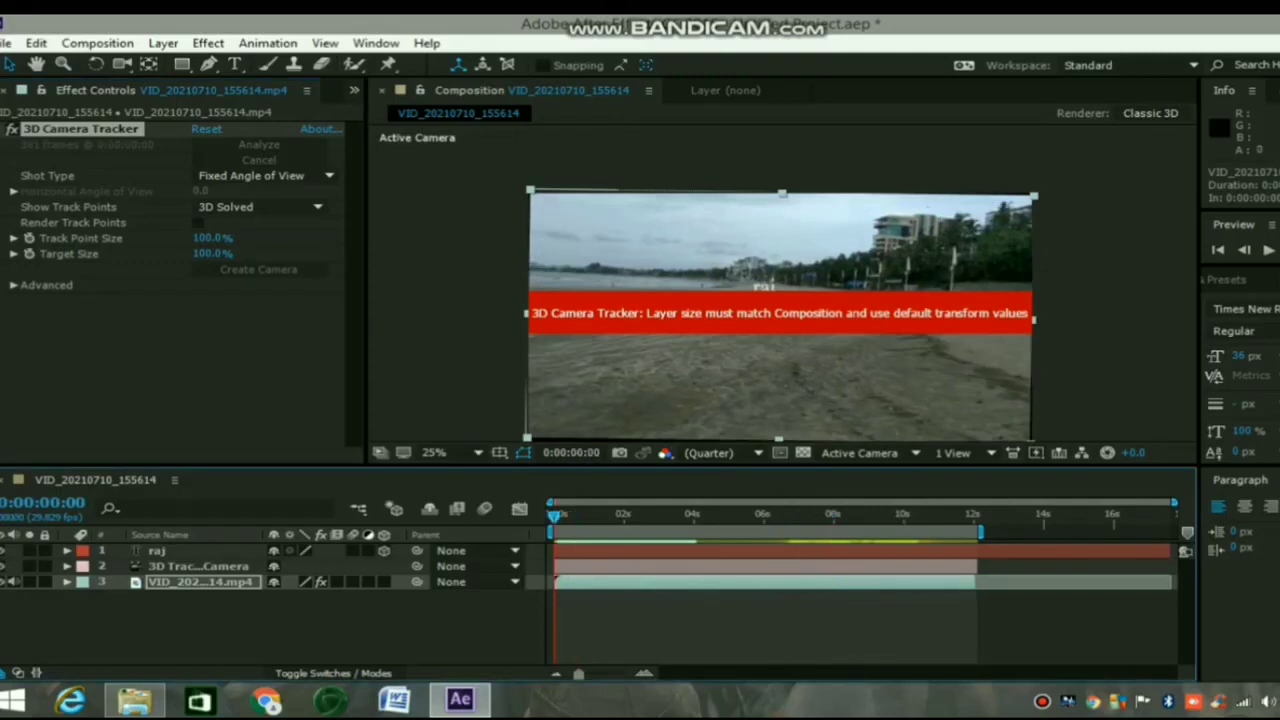
key("space")
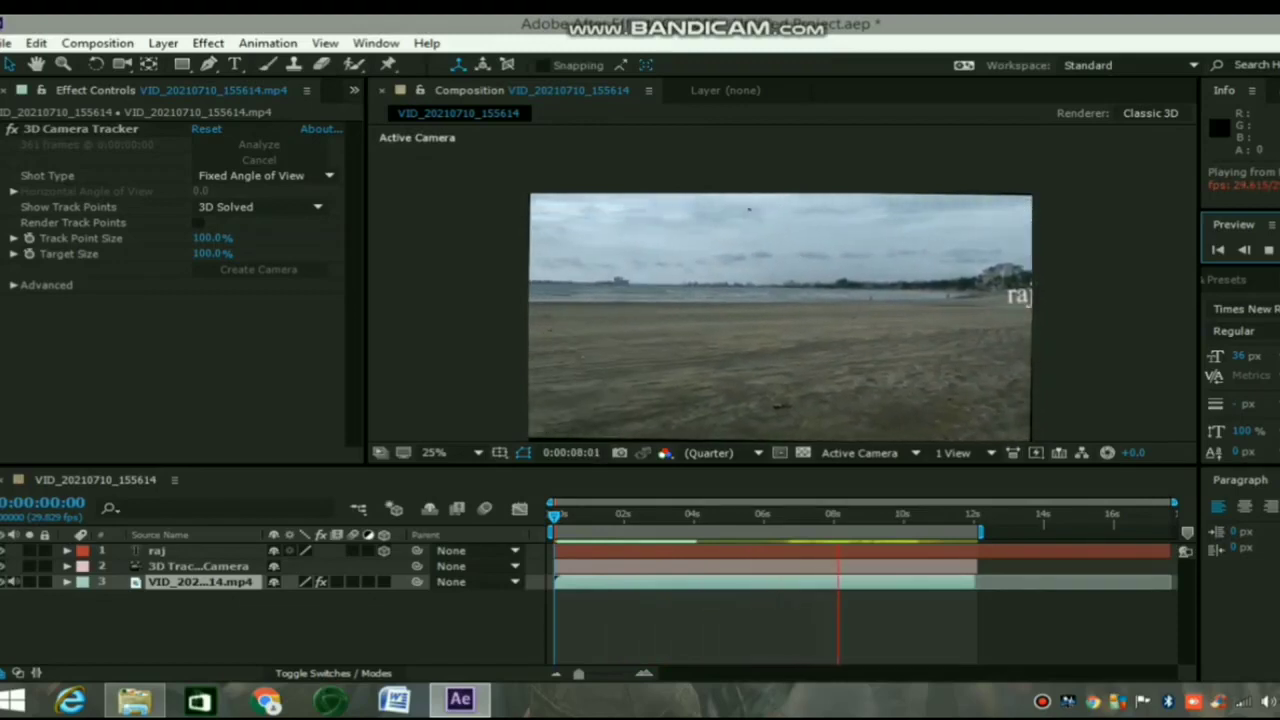
key("space")
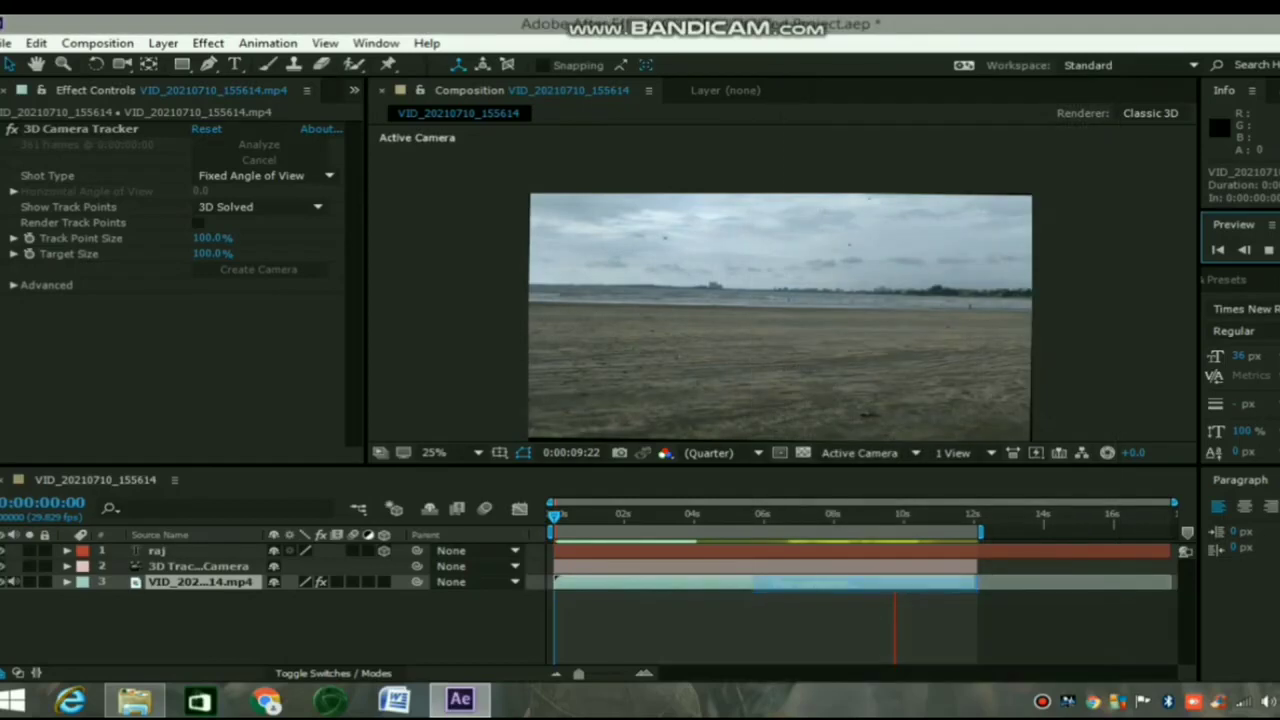
key("ctrl+shift+c")
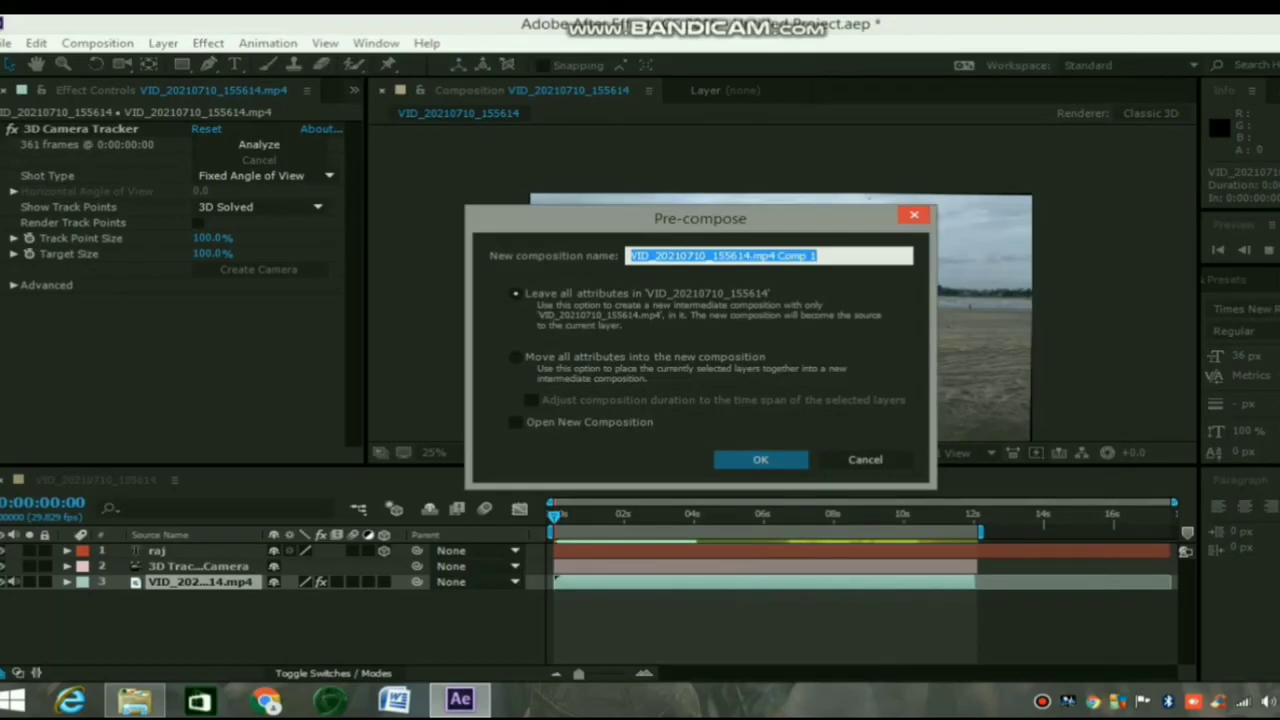
key("Escape")
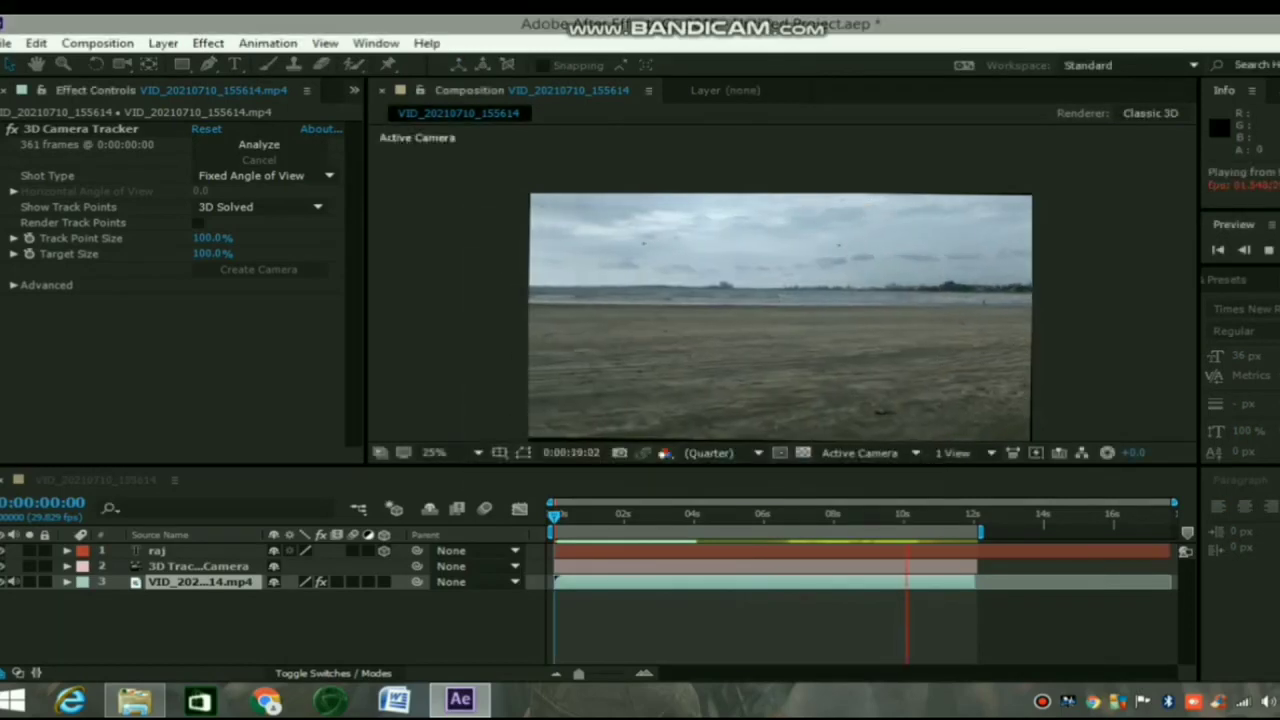
left_click(157, 550)
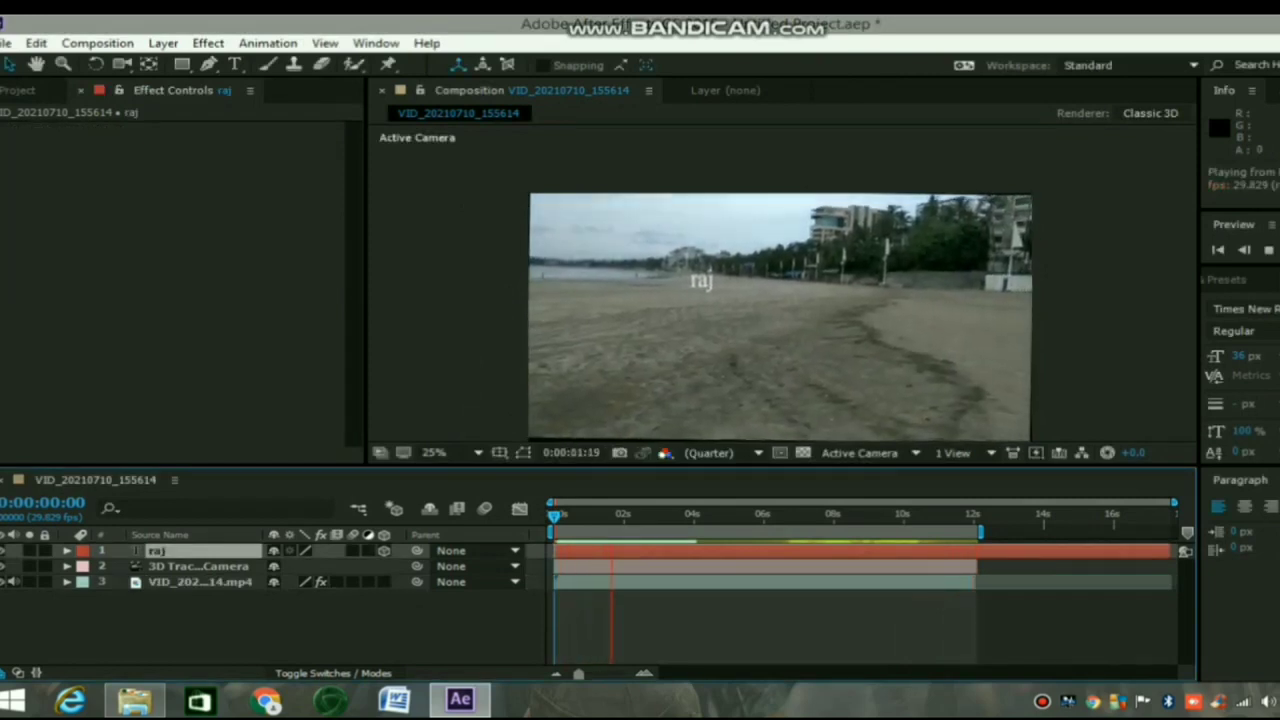
left_click(200, 582)
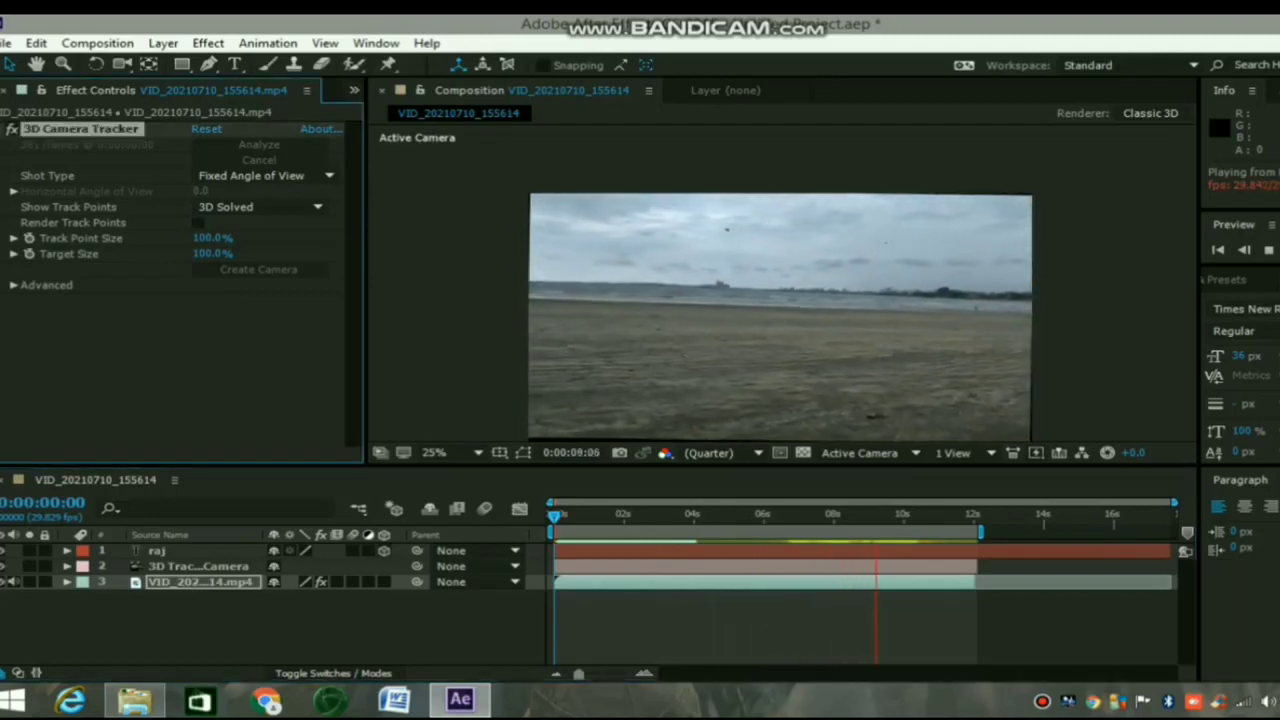
key("space")
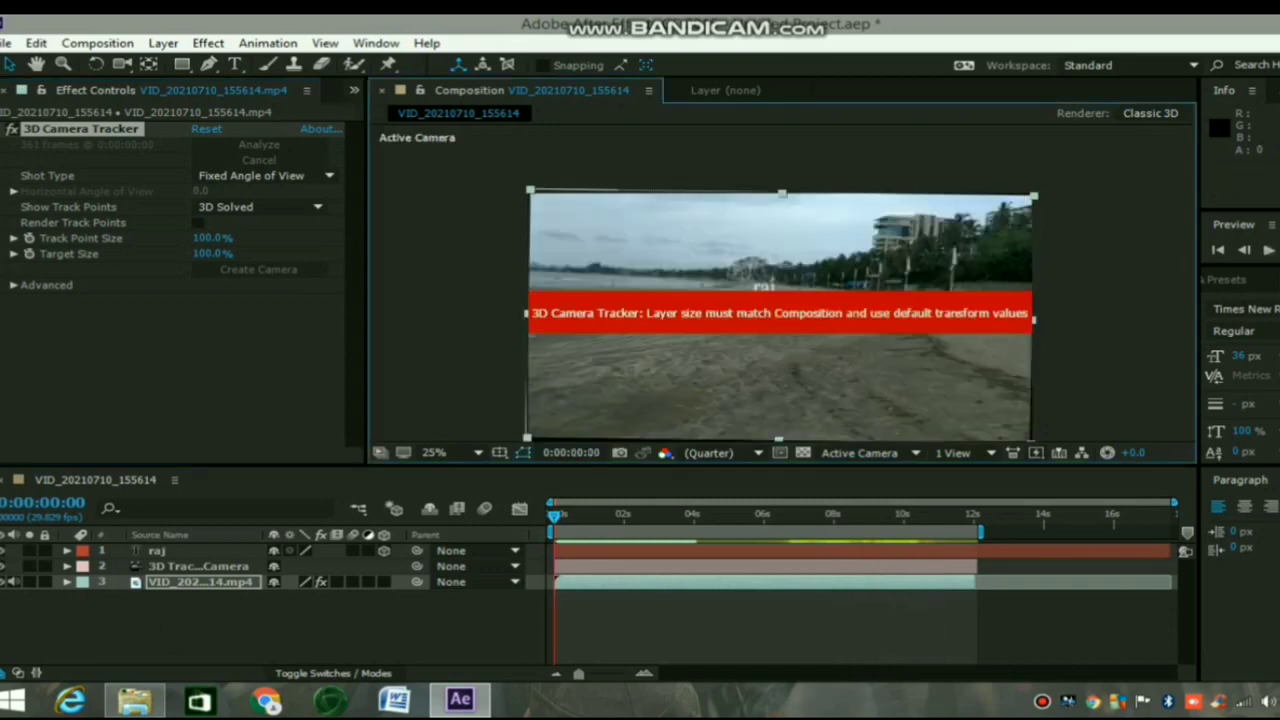
left_click(175, 360)
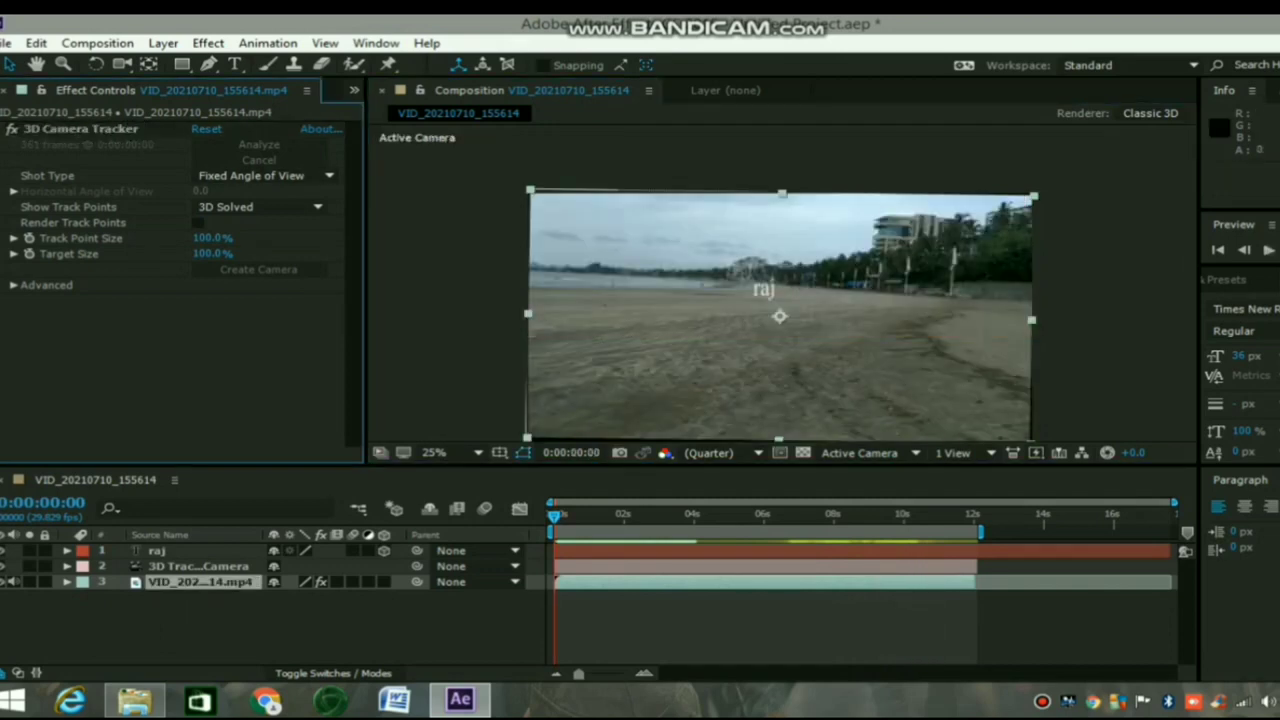
Enlarge the 3D text on the beach to a scale of about 26288% and preview the shot
left_click(630, 550)
right_click(630, 550)
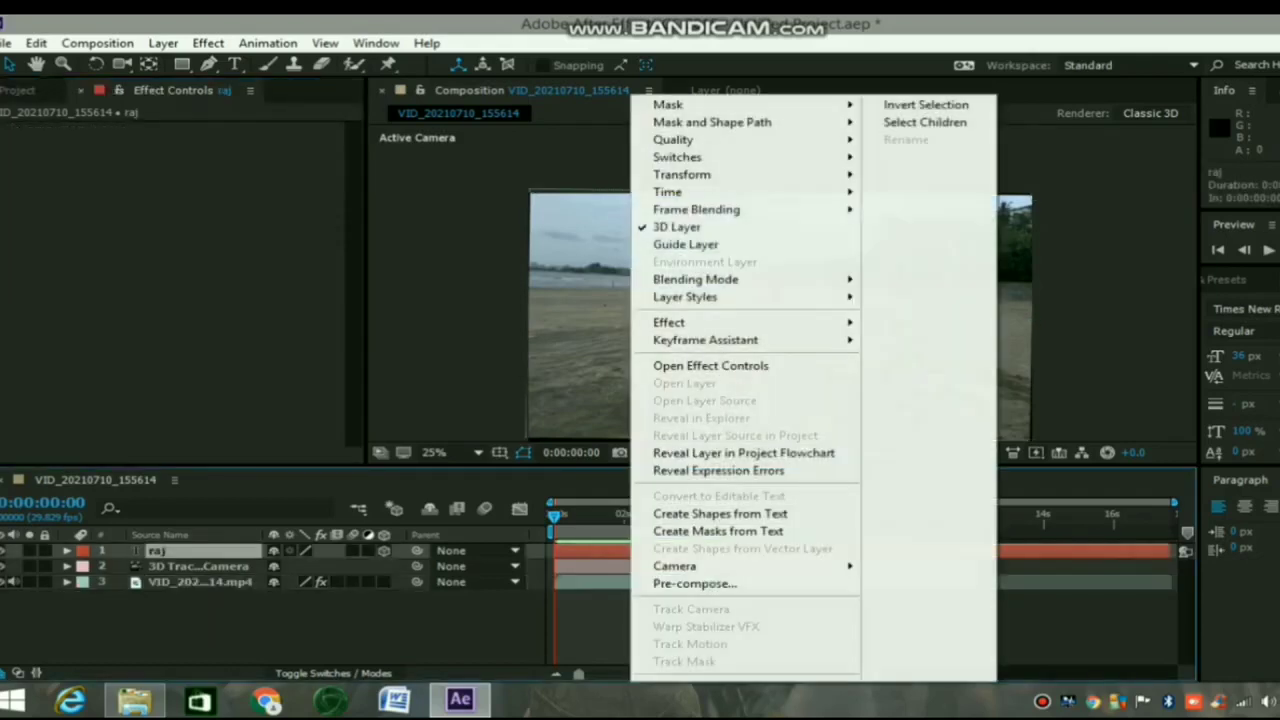
key("Escape")
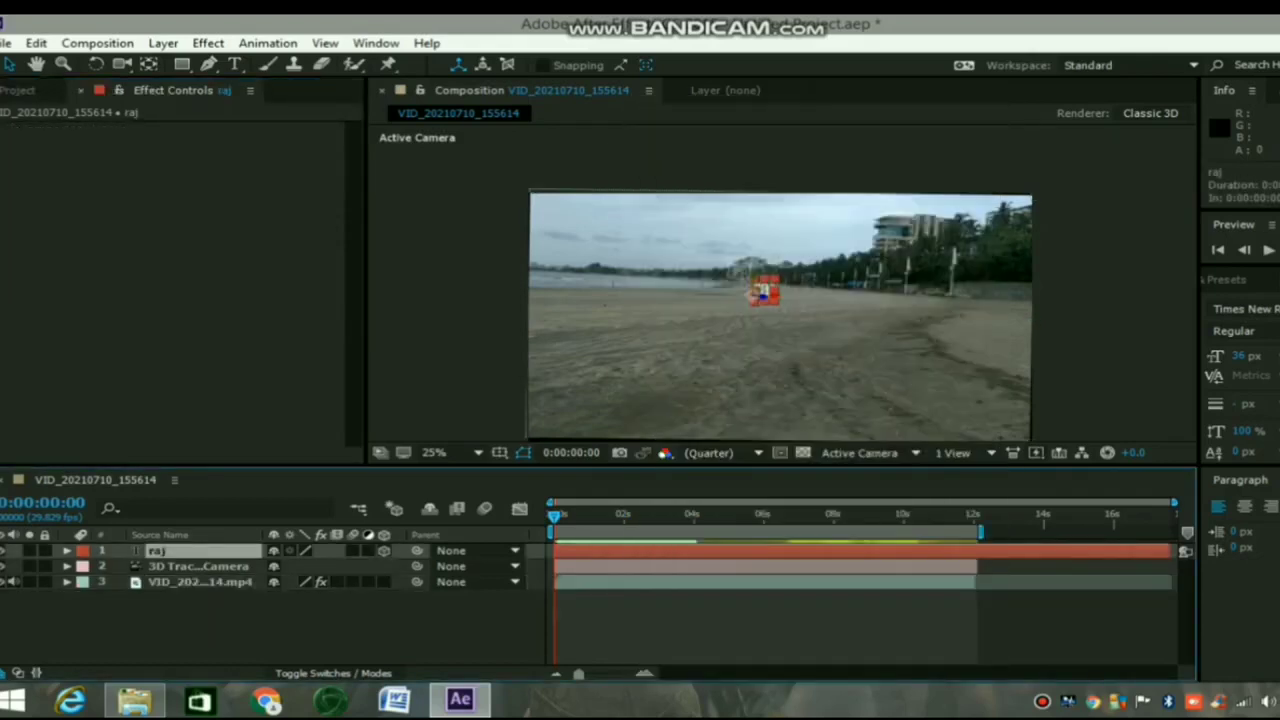
left_click(762, 292)
left_click_drag(774, 280, 885, 240)
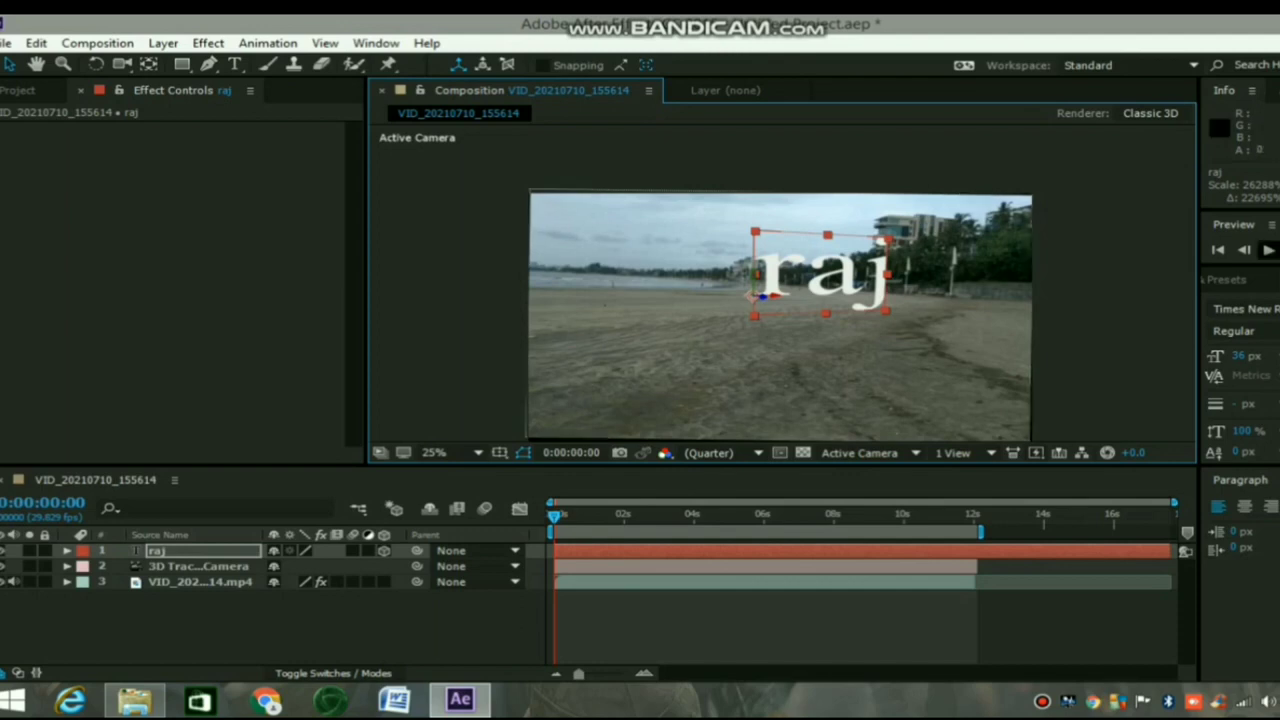
key("space")
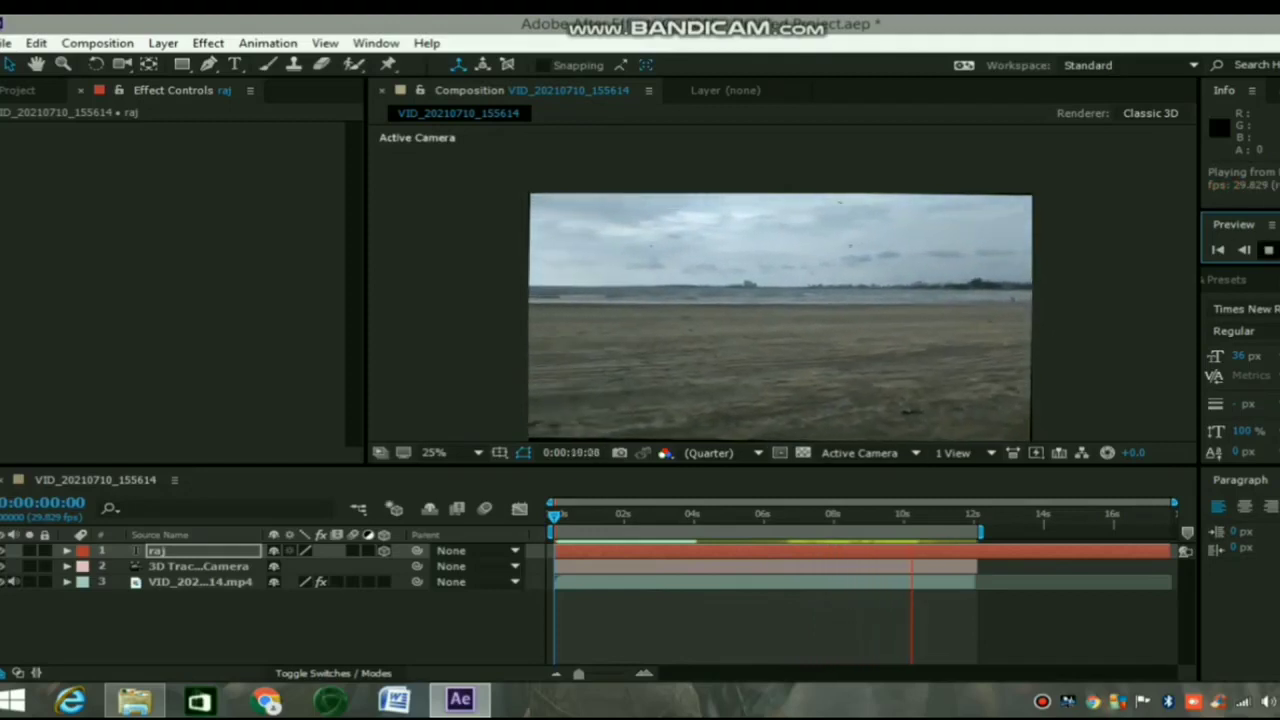
key("space")
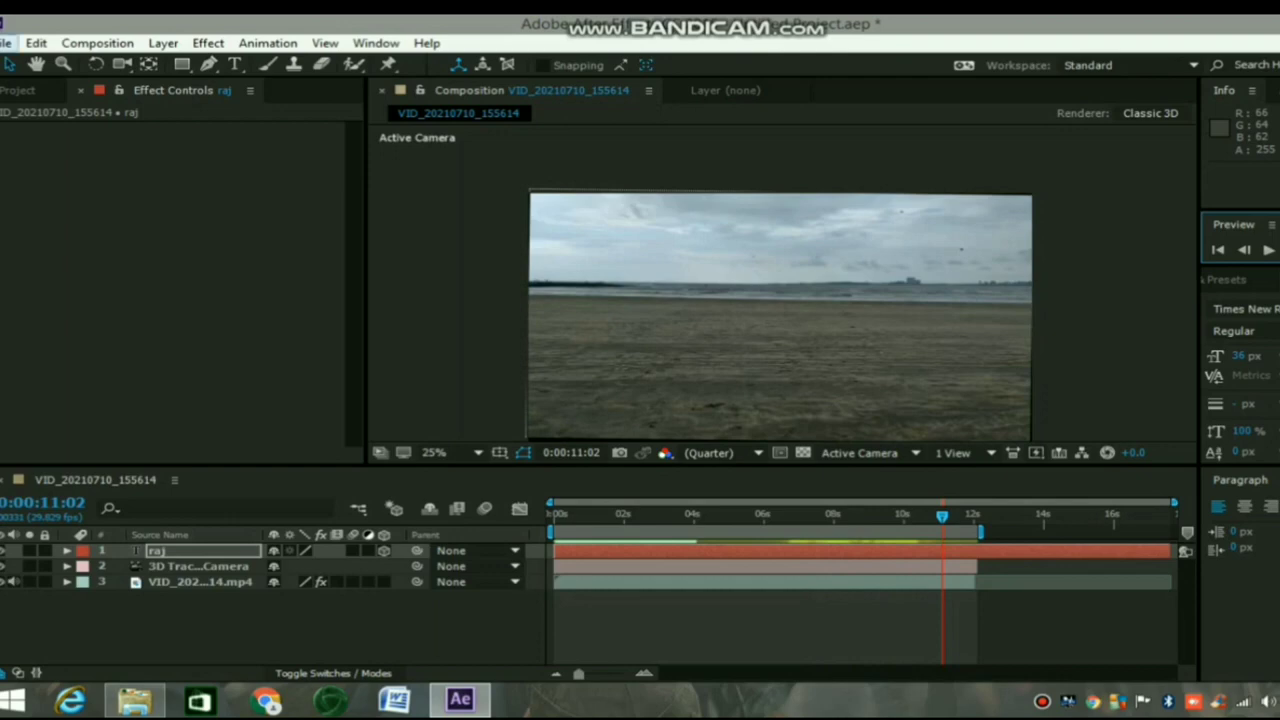
Add the VID_20210710_155614 composition to the render queue and dismiss the error dialog
left_click(5, 43)
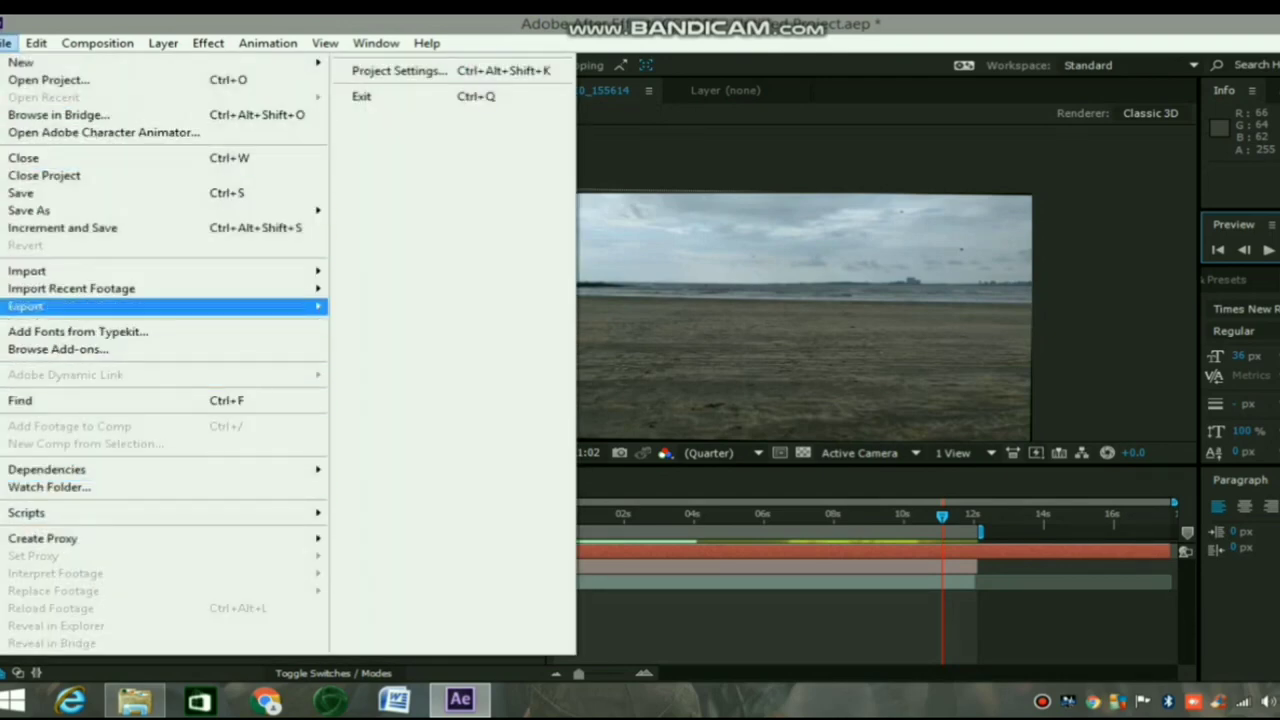
mouse_move(160, 271)
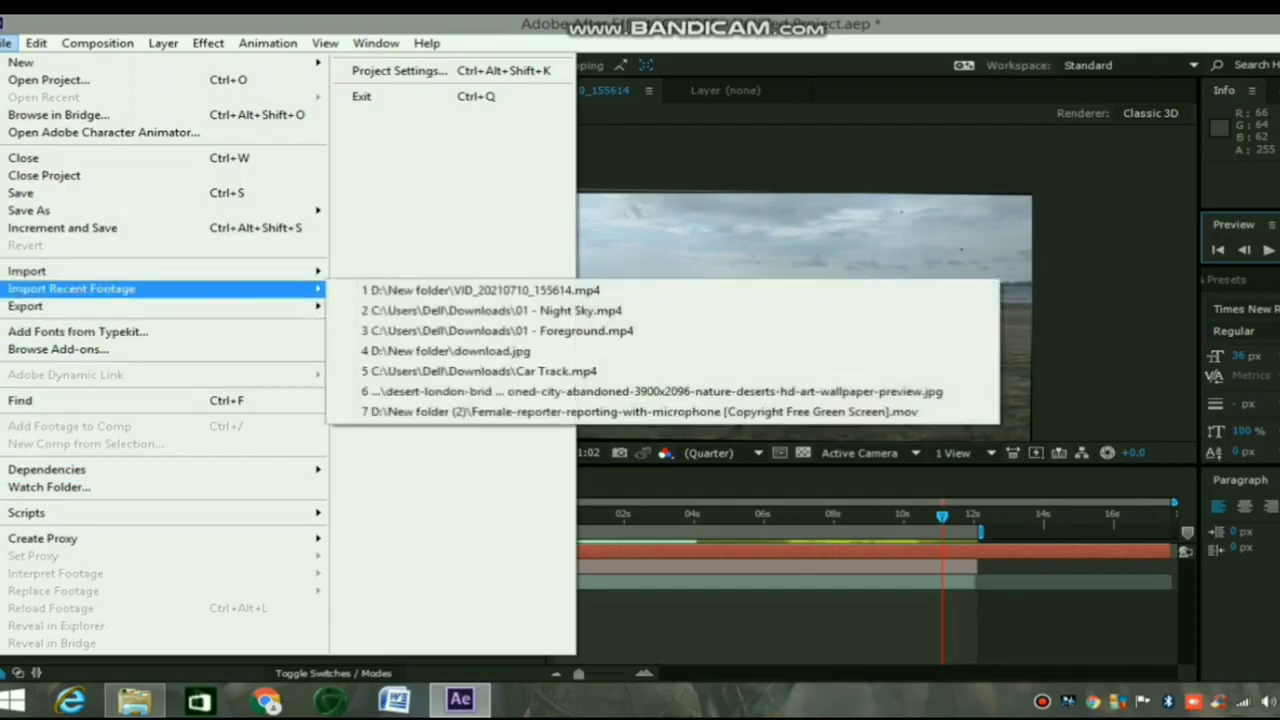
mouse_move(60, 306)
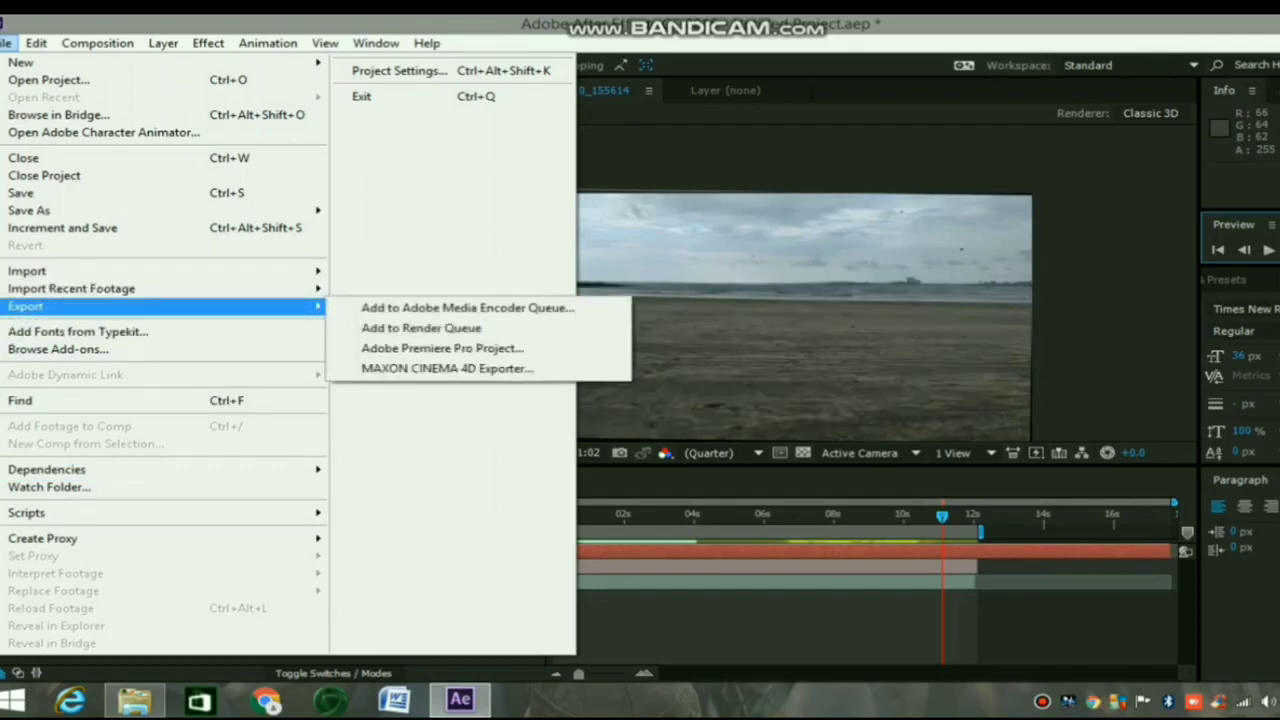
left_click(421, 328)
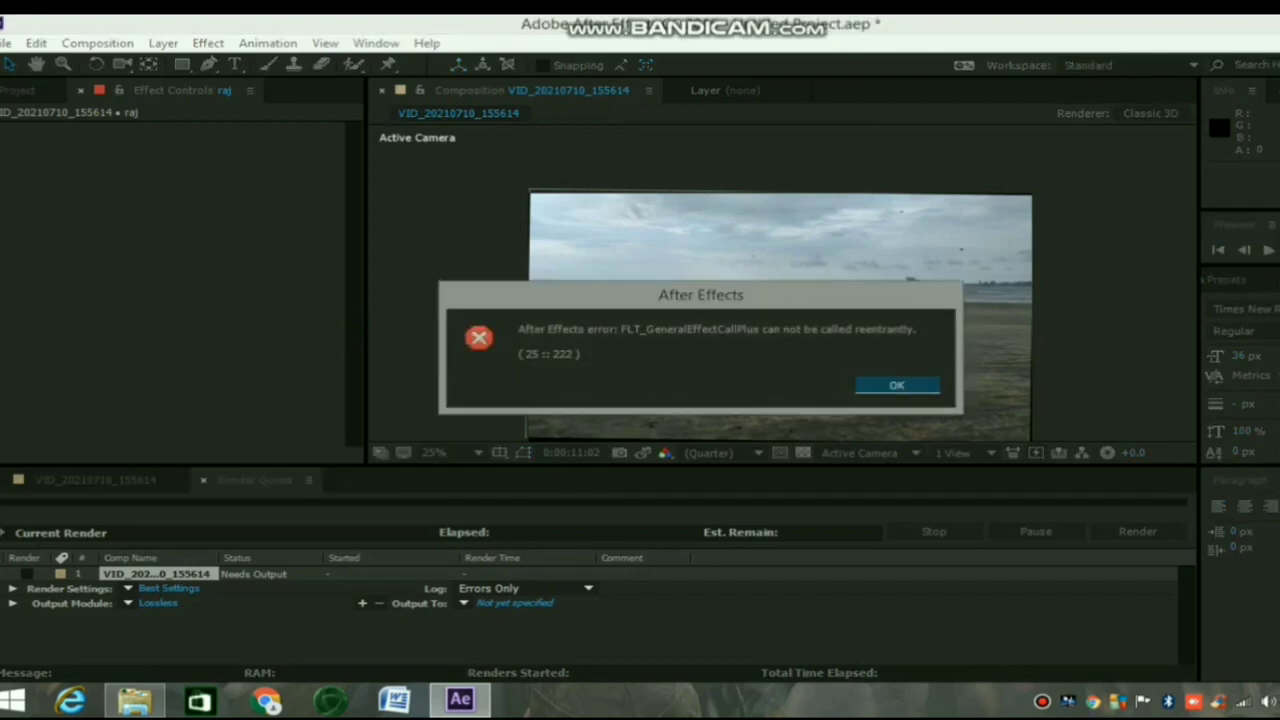
key("Return")
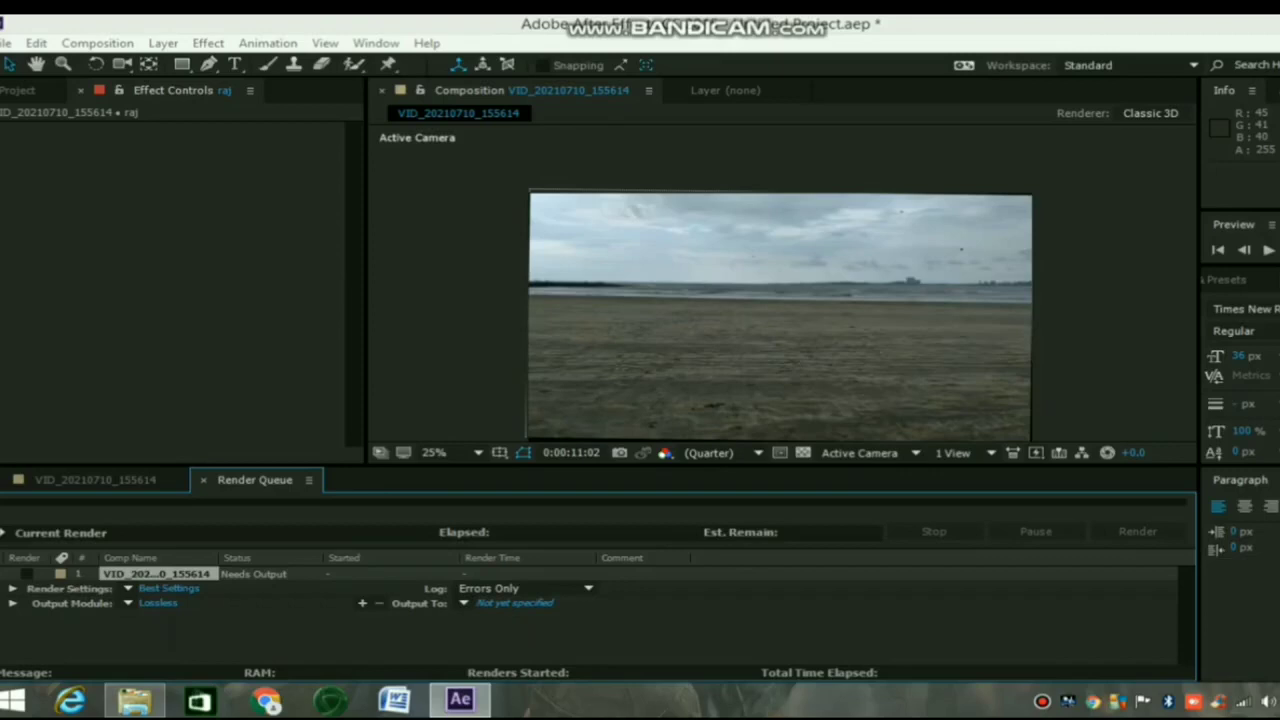
Set the output module's format to QuickTime with no post-render action
left_click(158, 603)
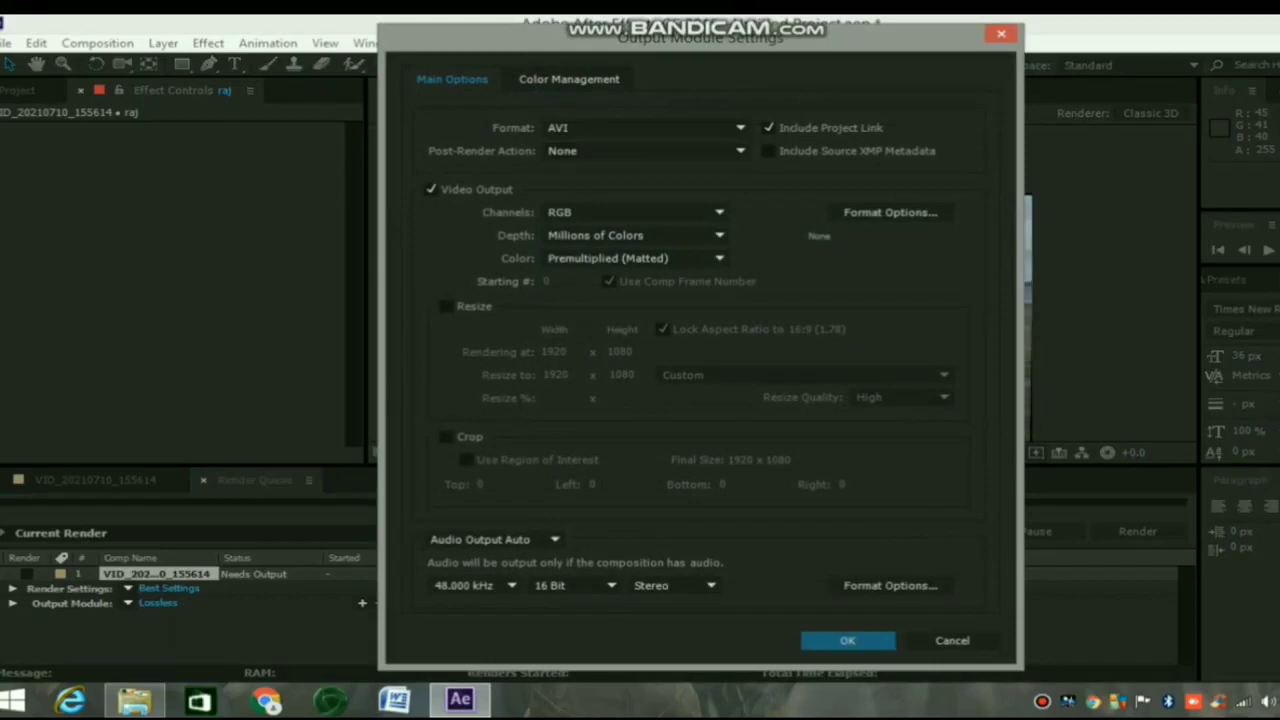
left_click(645, 128)
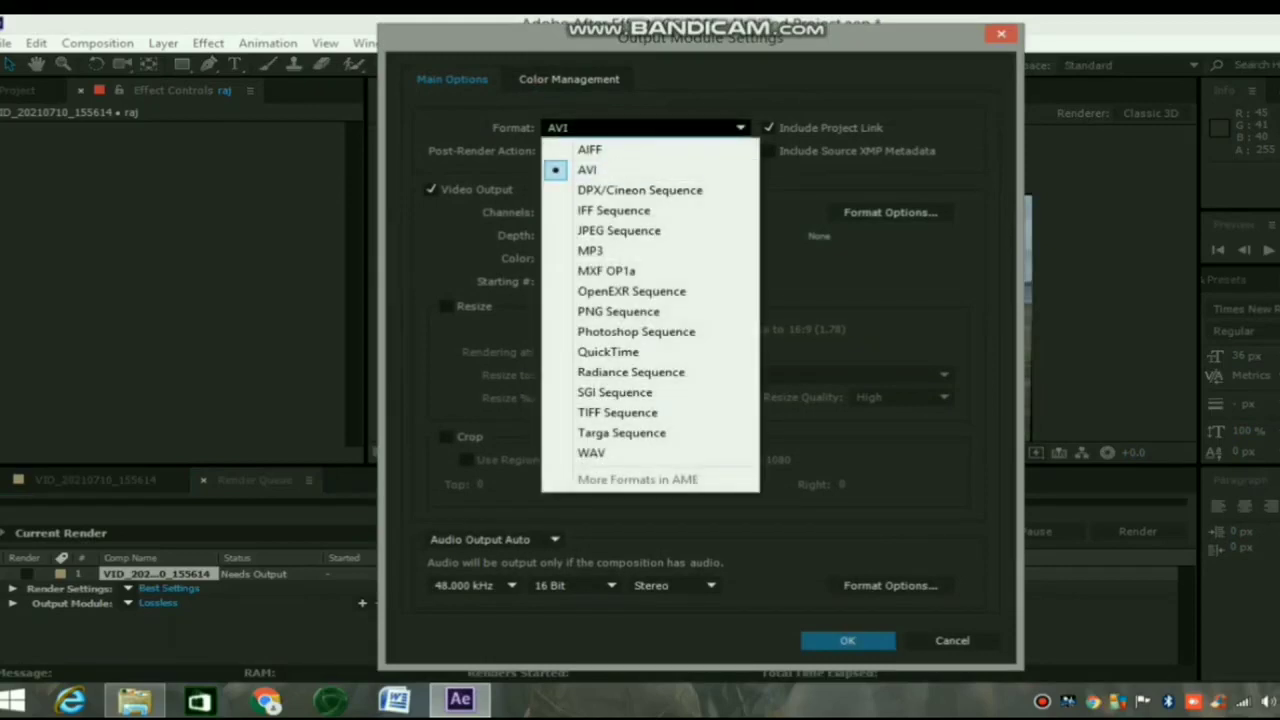
left_click(607, 352)
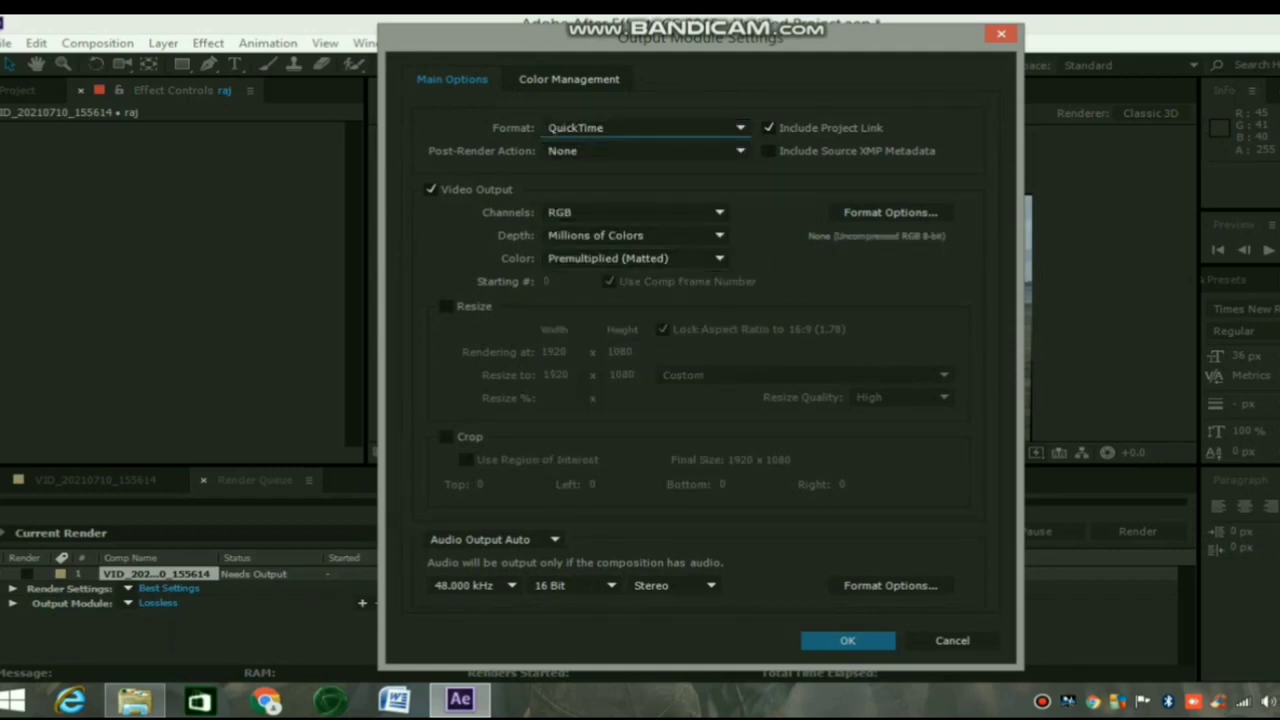
left_click(645, 150)
left_click(645, 150)
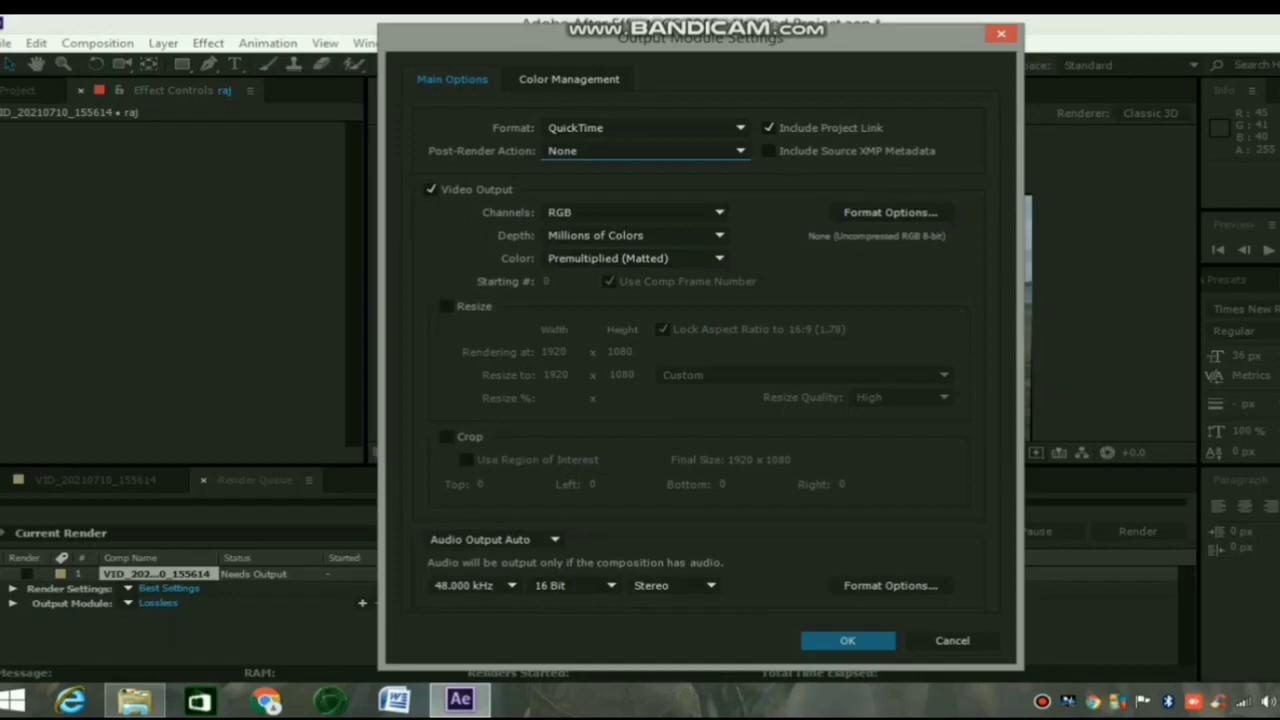
Check the available QuickTime video codecs and accept the output module settings
left_click(890, 212)
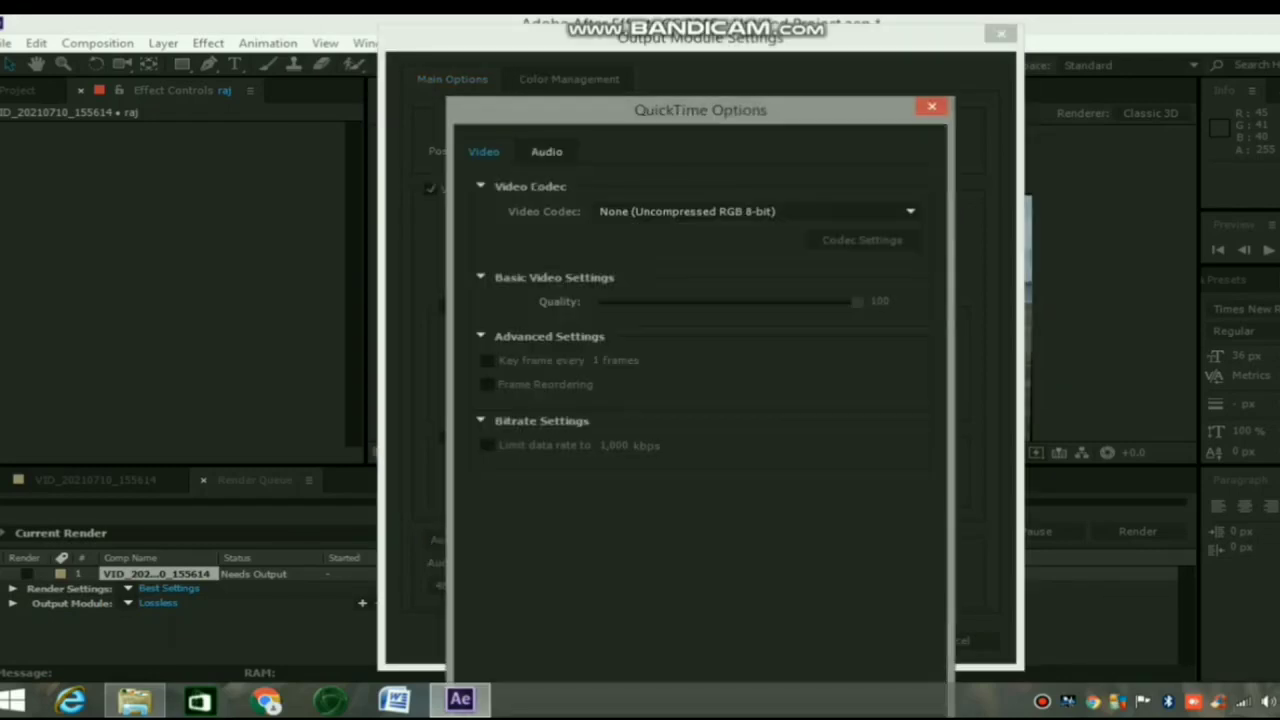
left_click(756, 211)
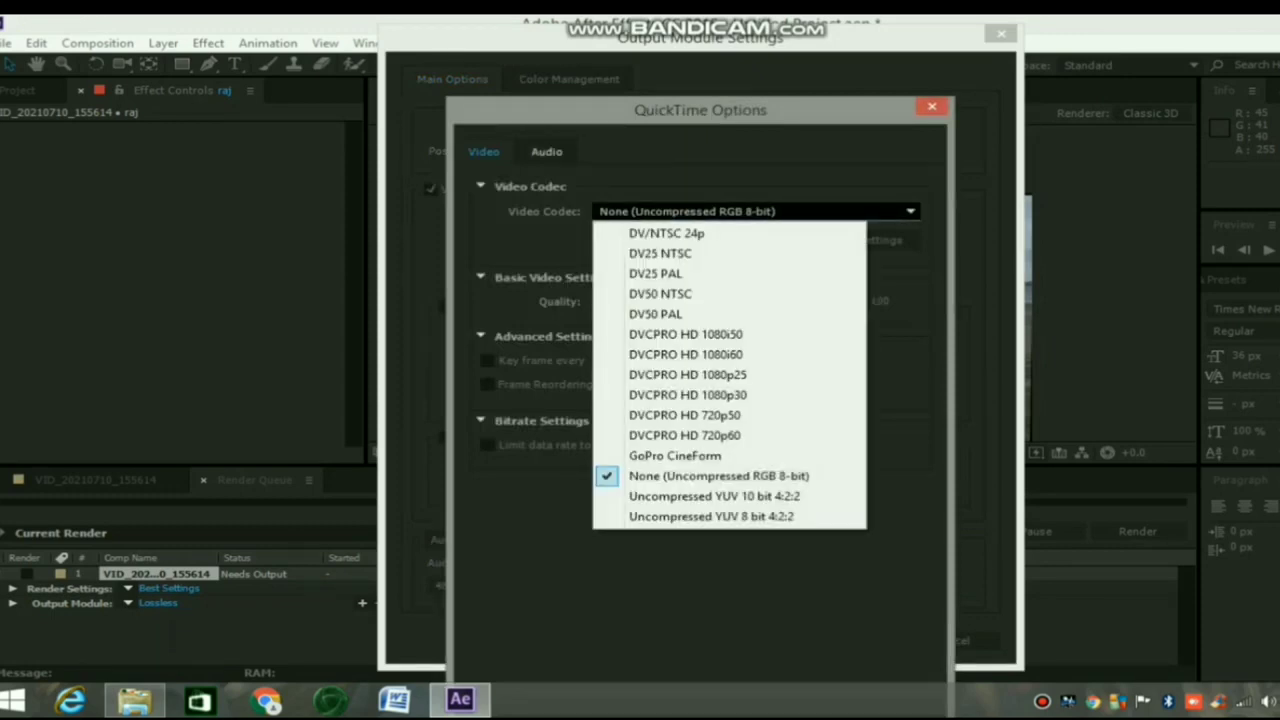
key("Escape")
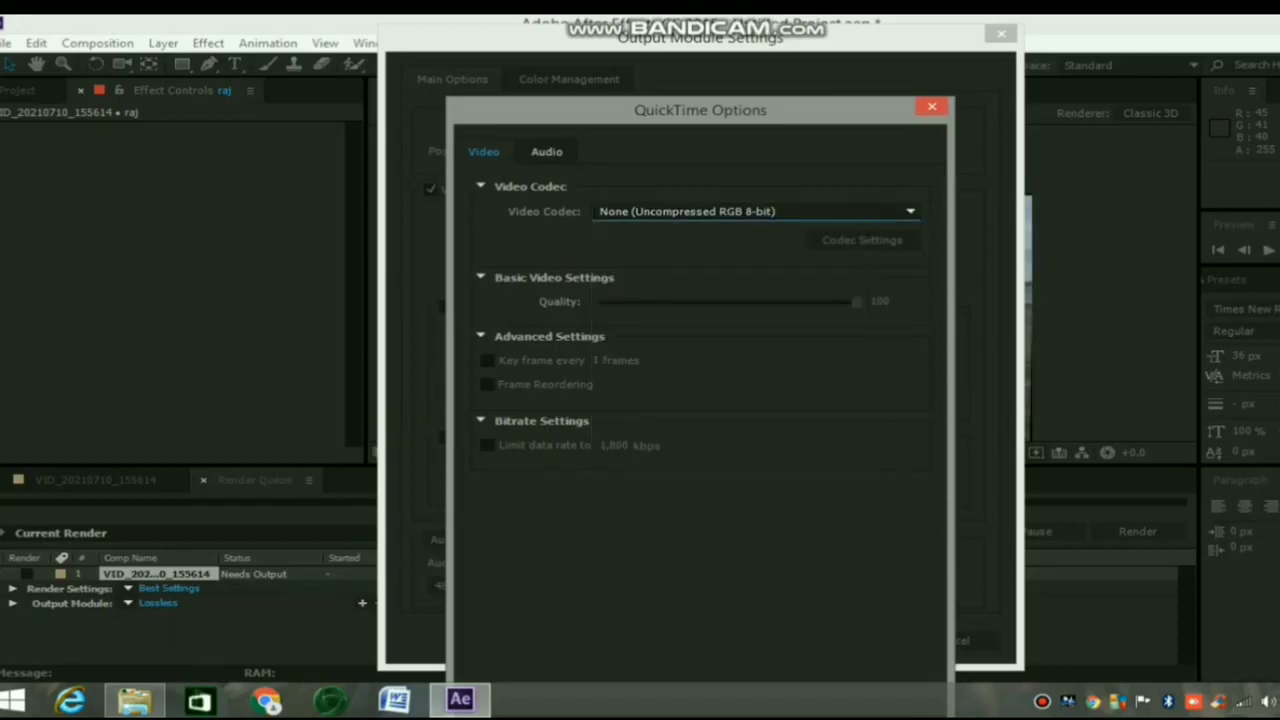
left_click(931, 106)
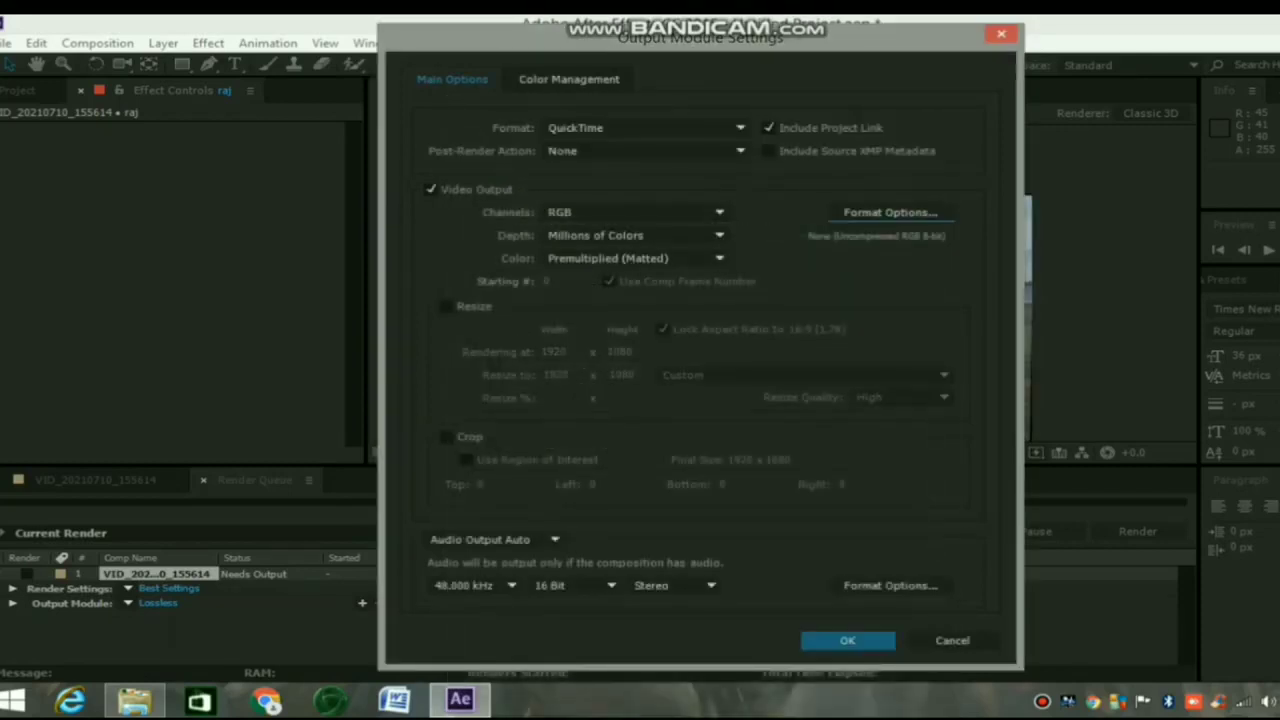
key("Return")
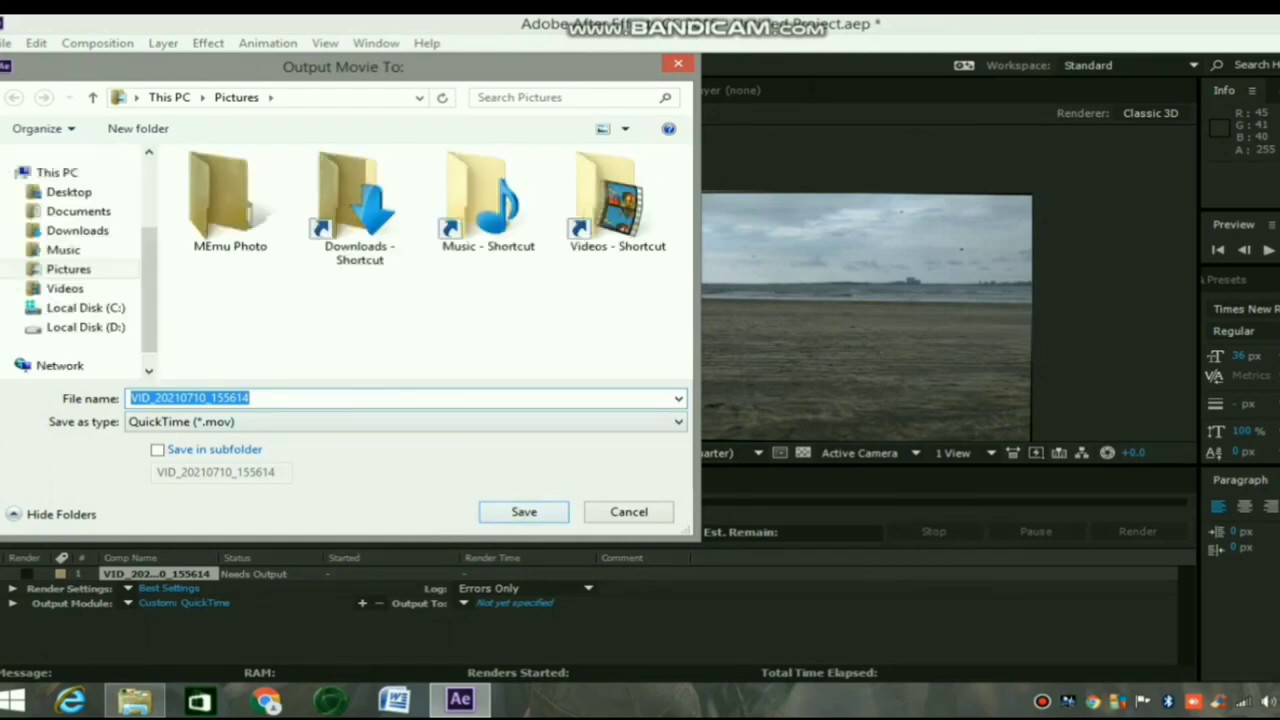
Save the output movie as VID_20210710_155614.mov in the Pictures folder, and run the render briefly before stopping it
key("Return")
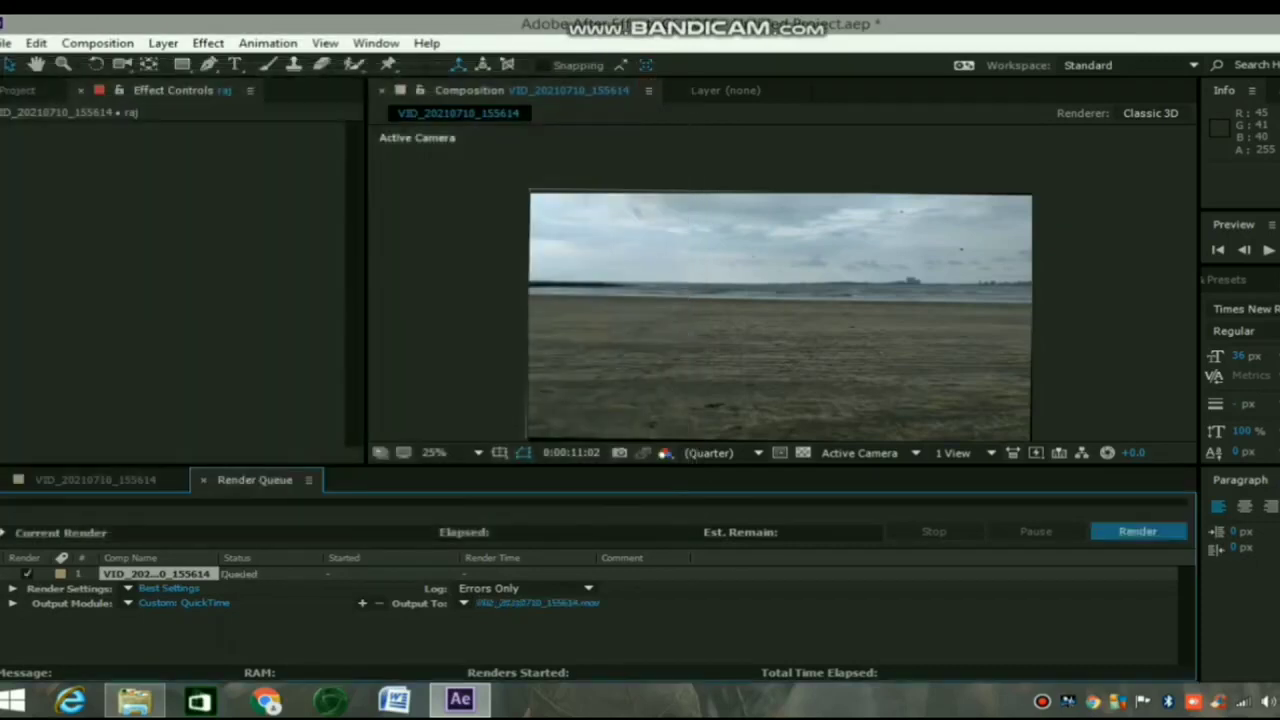
key("Return")
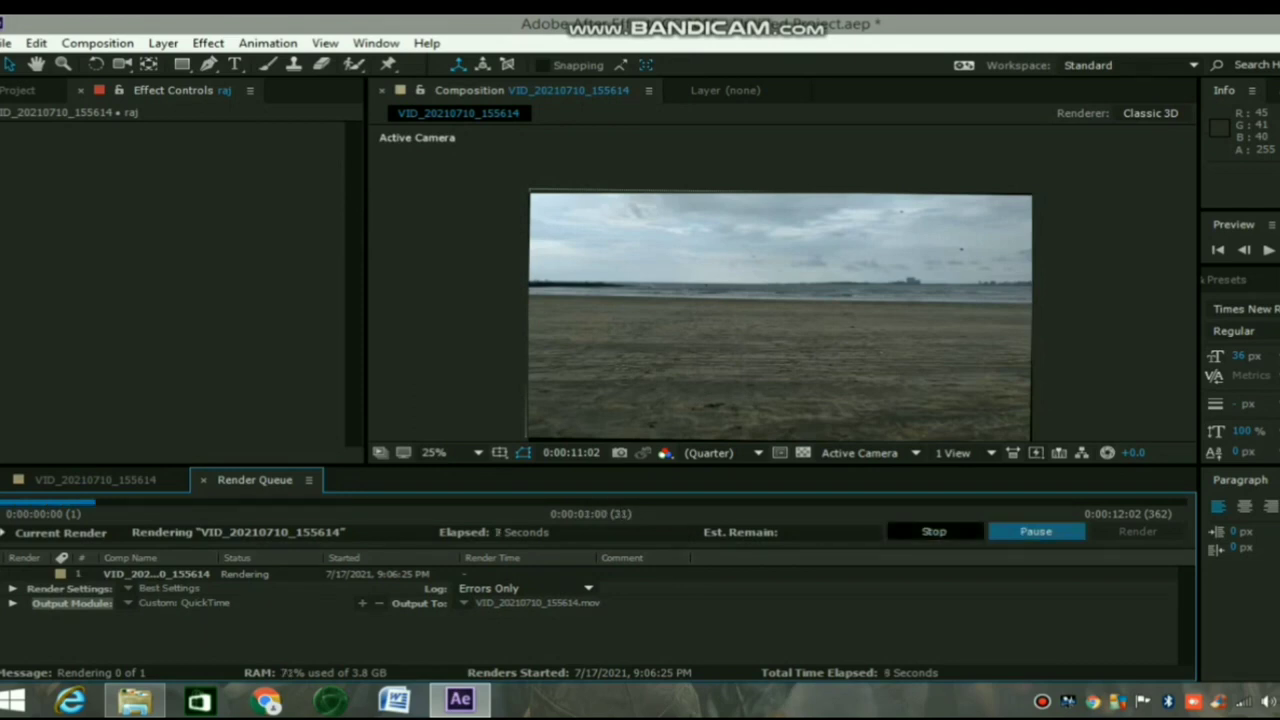
left_click(934, 531)
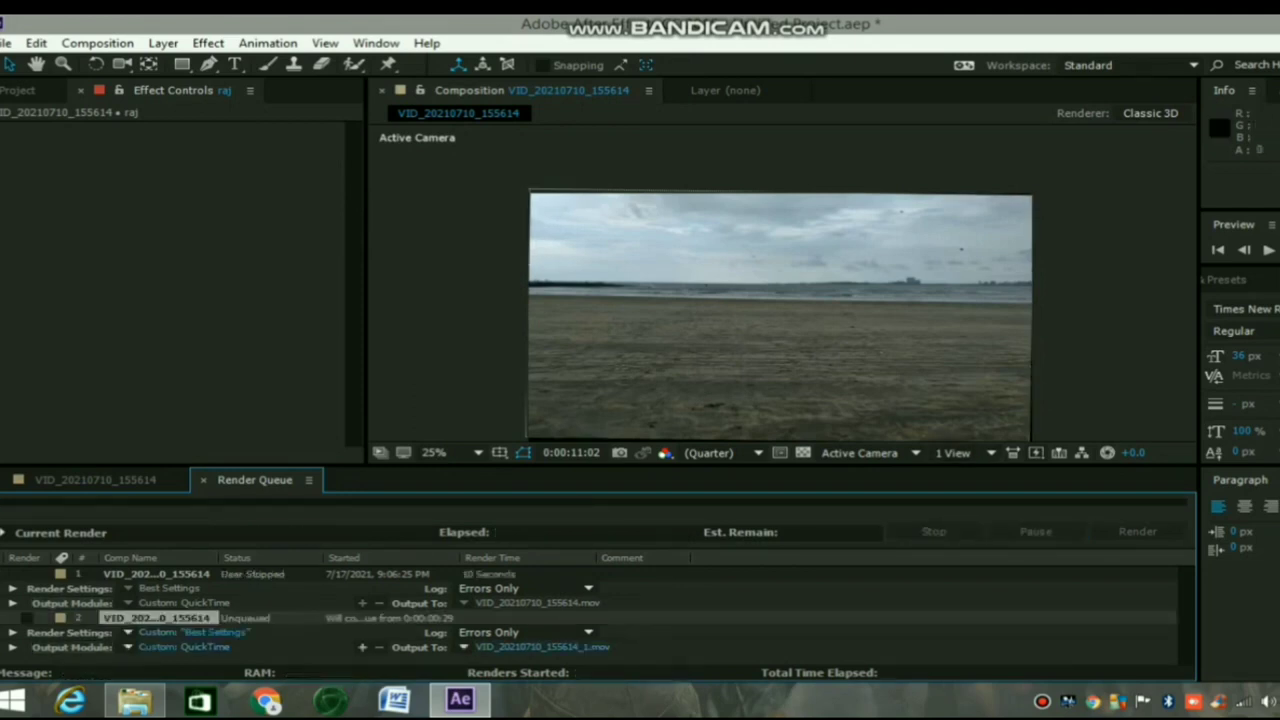